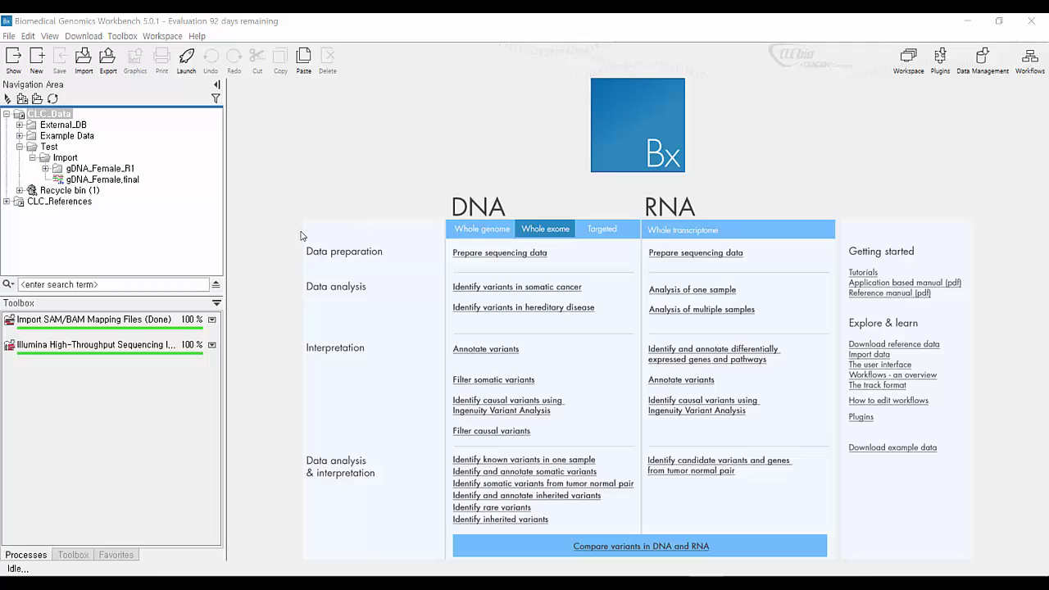
Show the results of the finished SAM/BAM mapping import and examine the read coverage along chromosome 1.
left_click(212, 320)
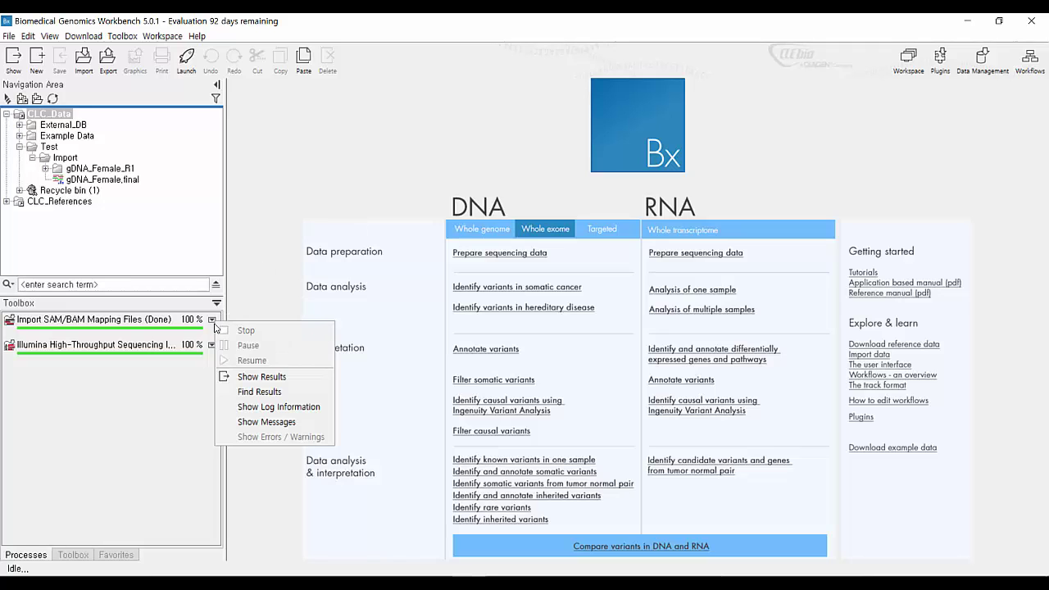
left_click(246, 375)
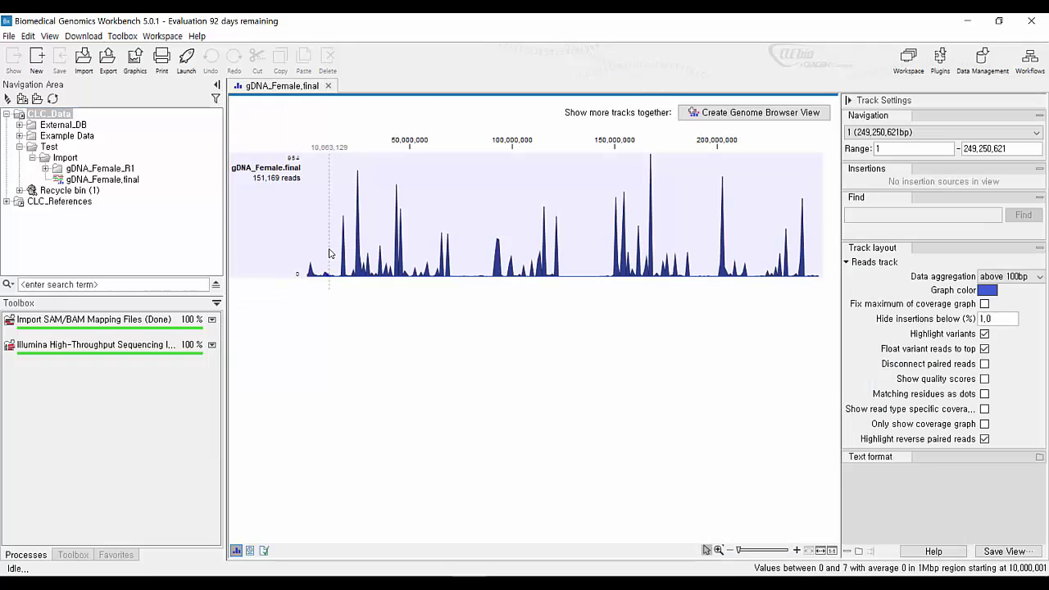
mouse_move(330, 253)
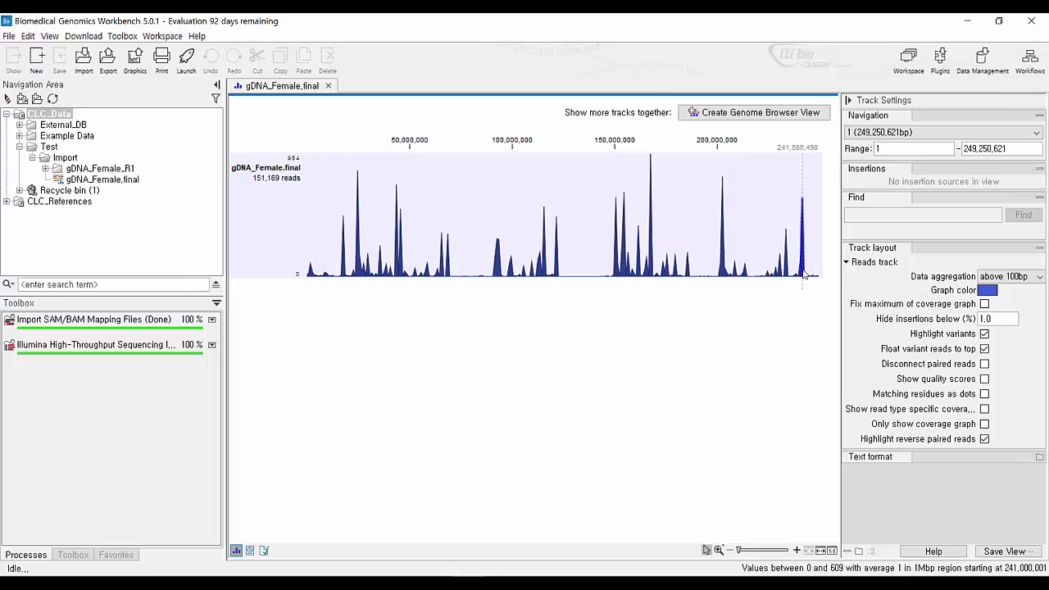
mouse_move(803, 273)
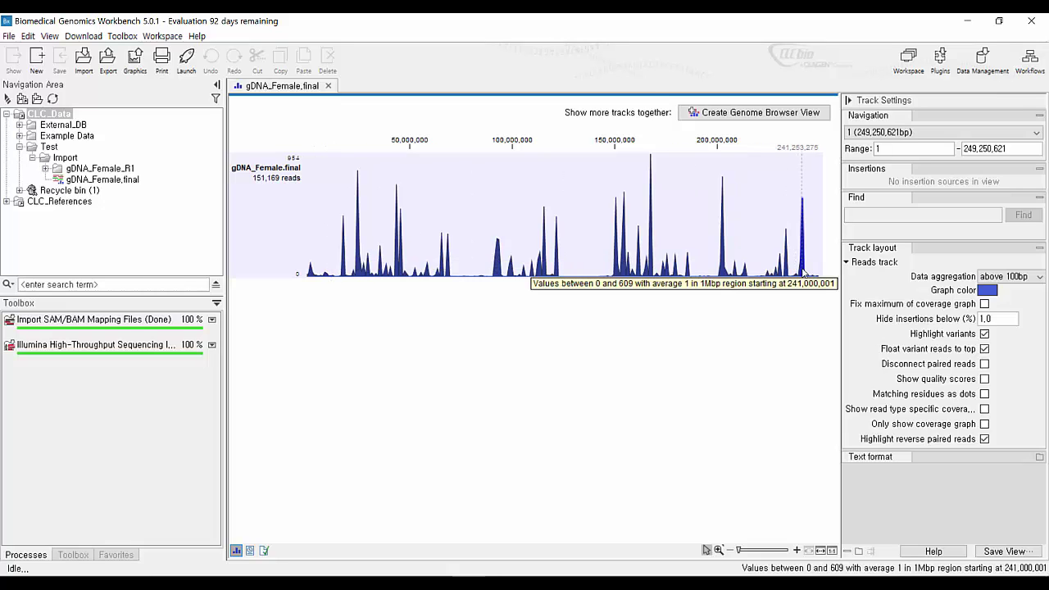
Browse the coverage of chromosomes 11 and 8, and return the track to chromosome 1.
left_click(913, 135)
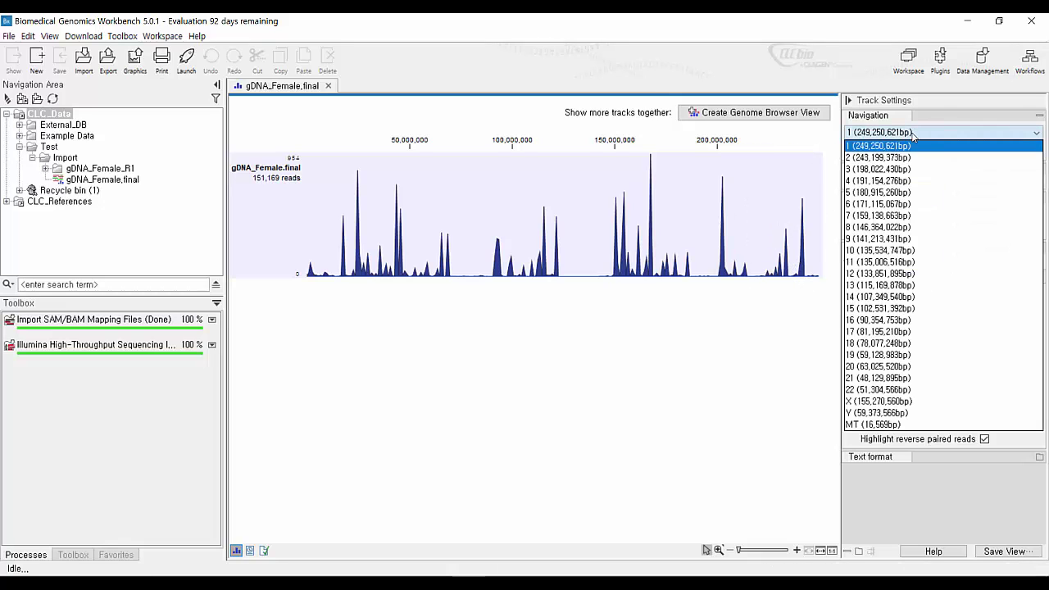
left_click(920, 262)
left_click(942, 133)
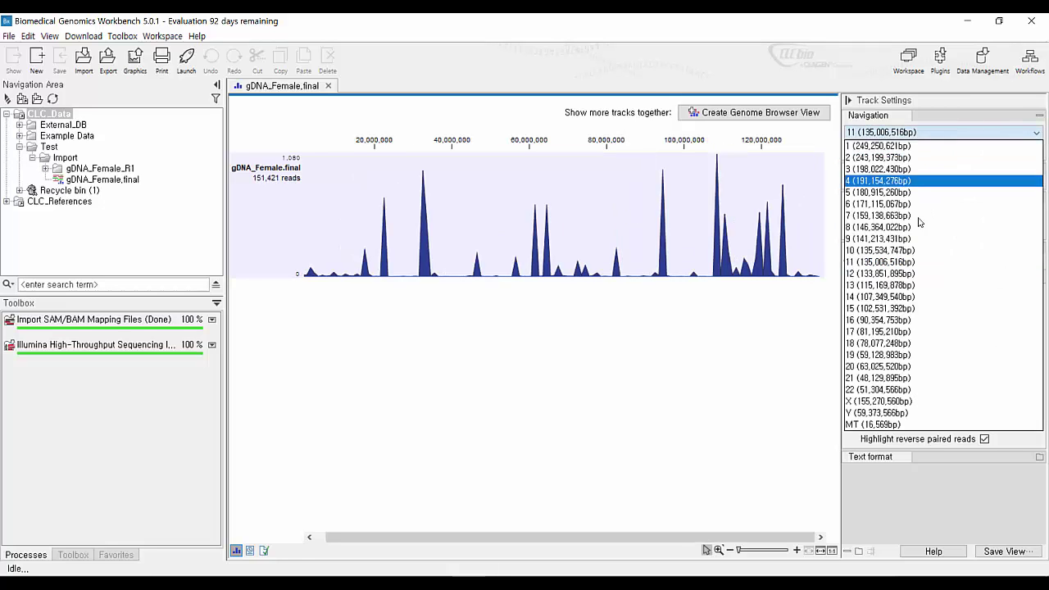
left_click(919, 227)
left_click(930, 134)
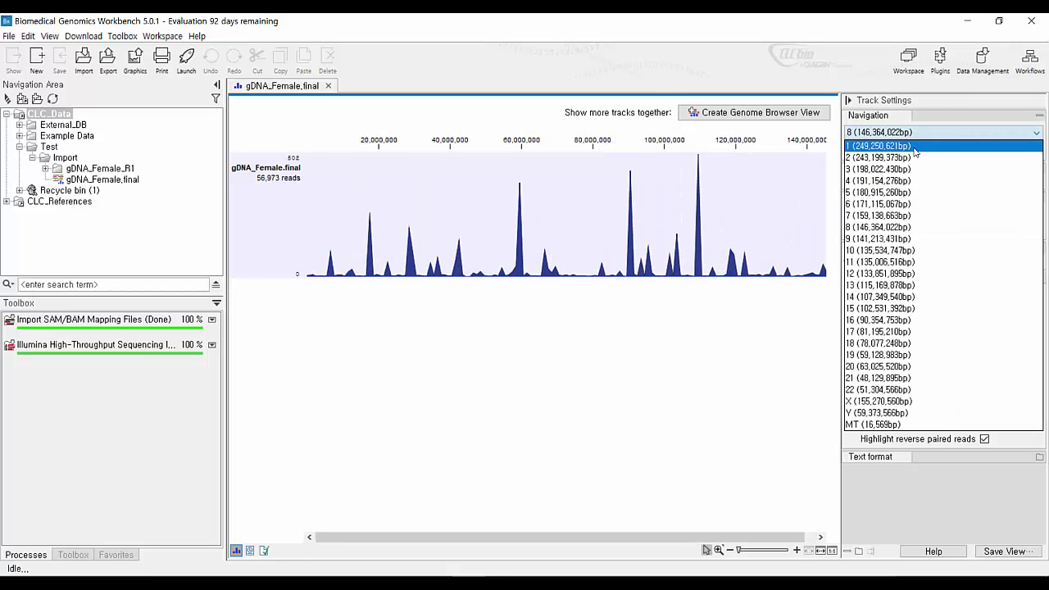
left_click(914, 148)
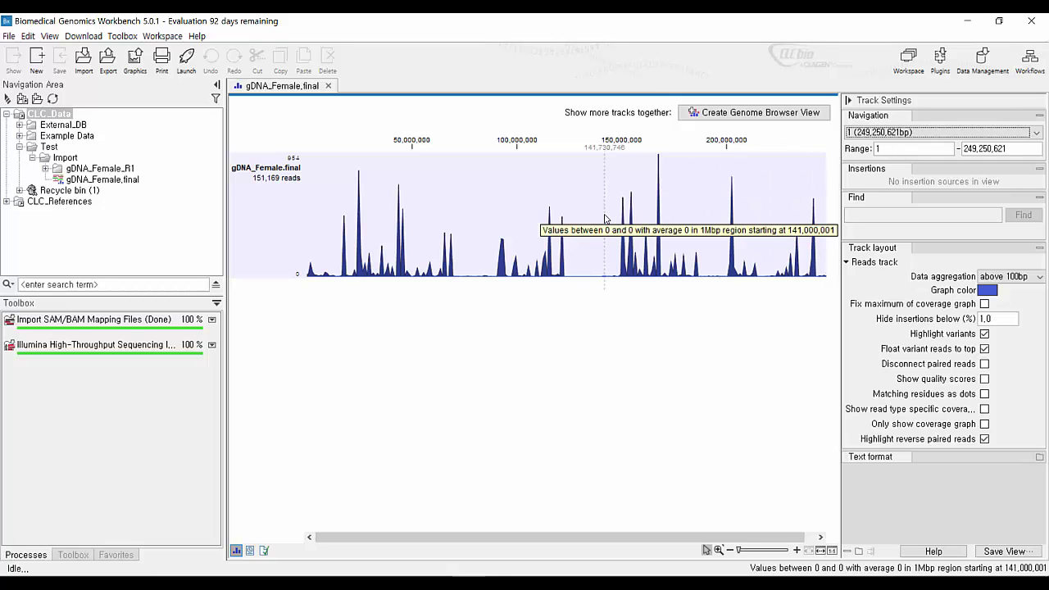
Zoom in progressively on the tallest chromosome 1 coverage peak by selecting ever narrower regions, down to about 167,128,566–167,135,417.
mouse_move(605, 214)
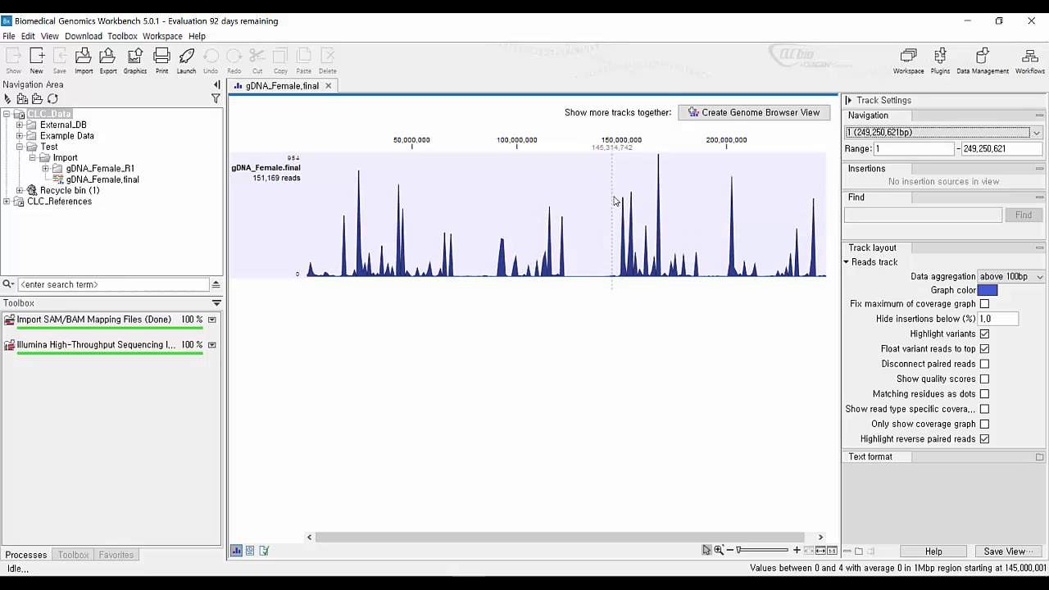
left_click_drag(653, 154, 664, 155)
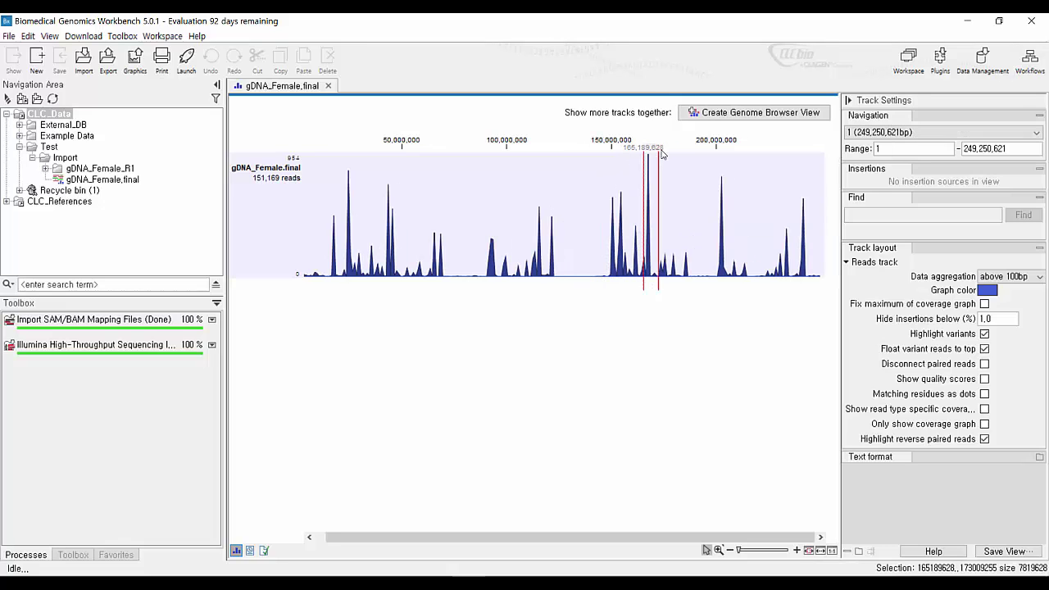
left_click(809, 549)
left_click_drag(492, 151, 573, 167)
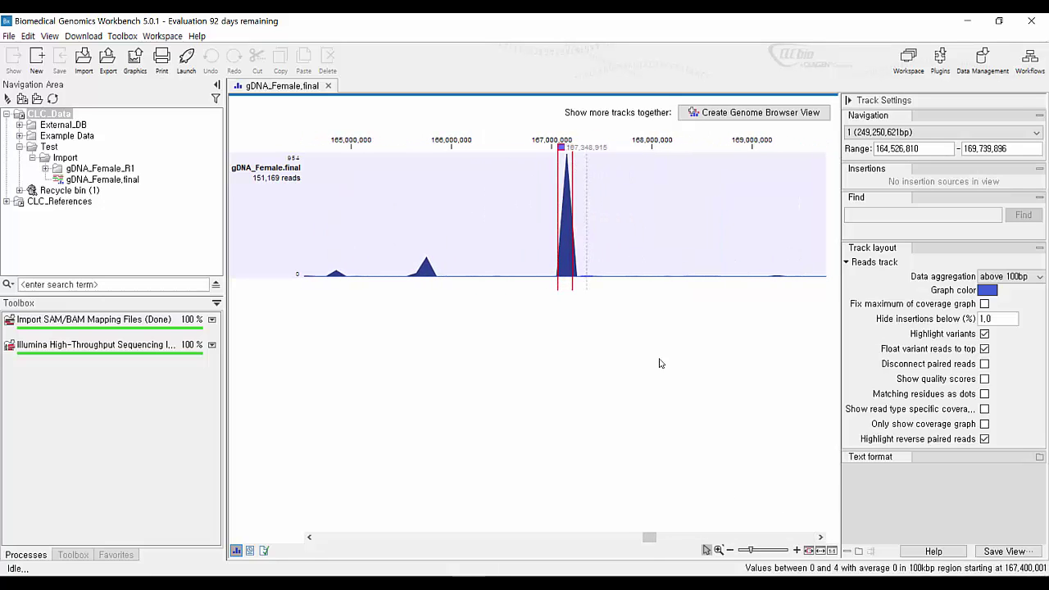
left_click(809, 550)
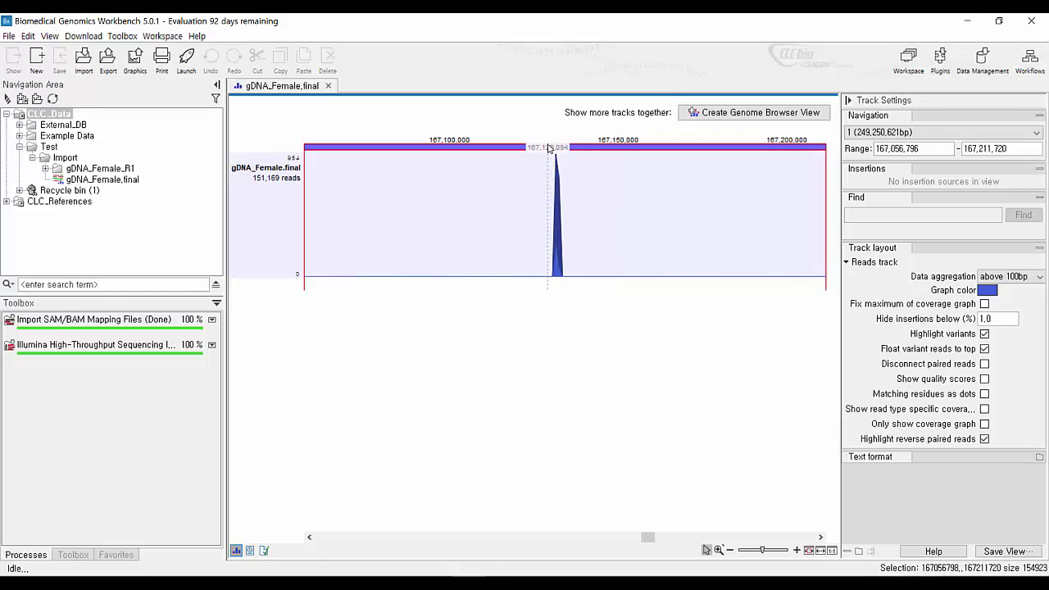
left_click_drag(554, 152, 576, 153)
left_click(809, 550)
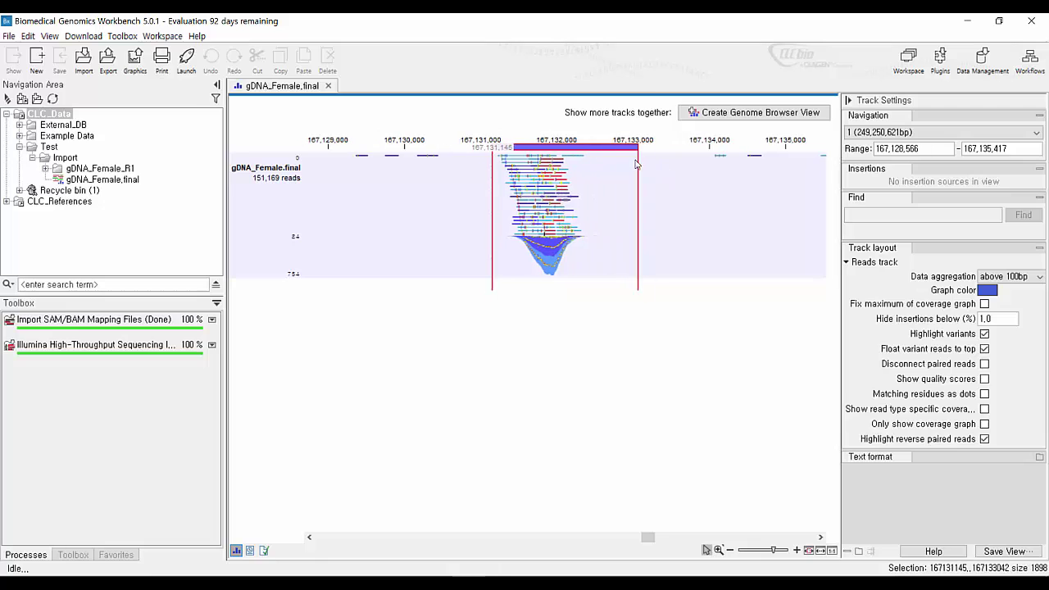
Zoom in on the reads around 167,131,800 until individual bases are readable, and enlarge the reads track's height to show more reads.
left_click(809, 550)
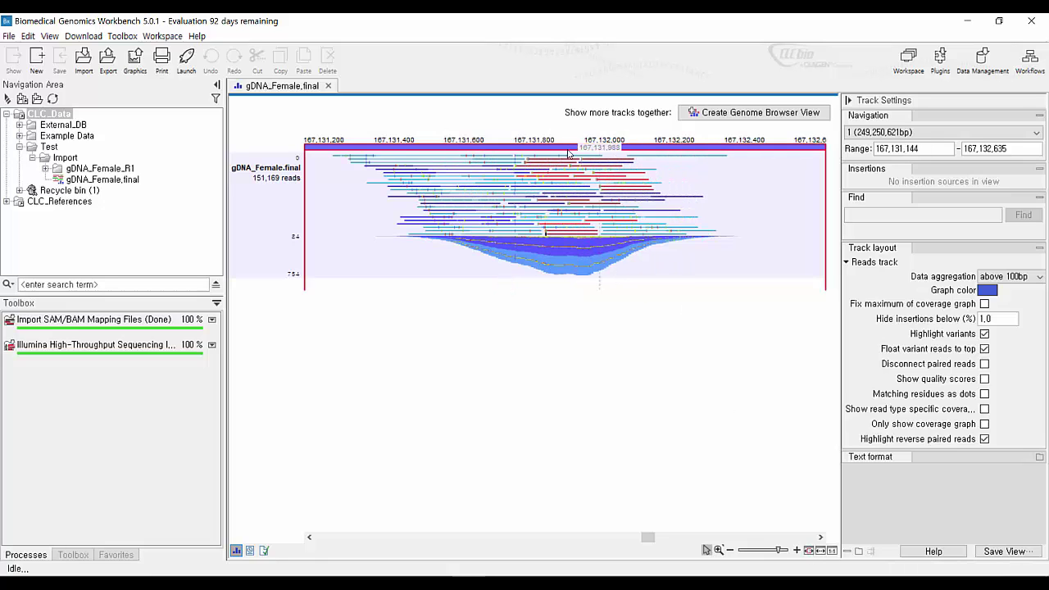
left_click(795, 551)
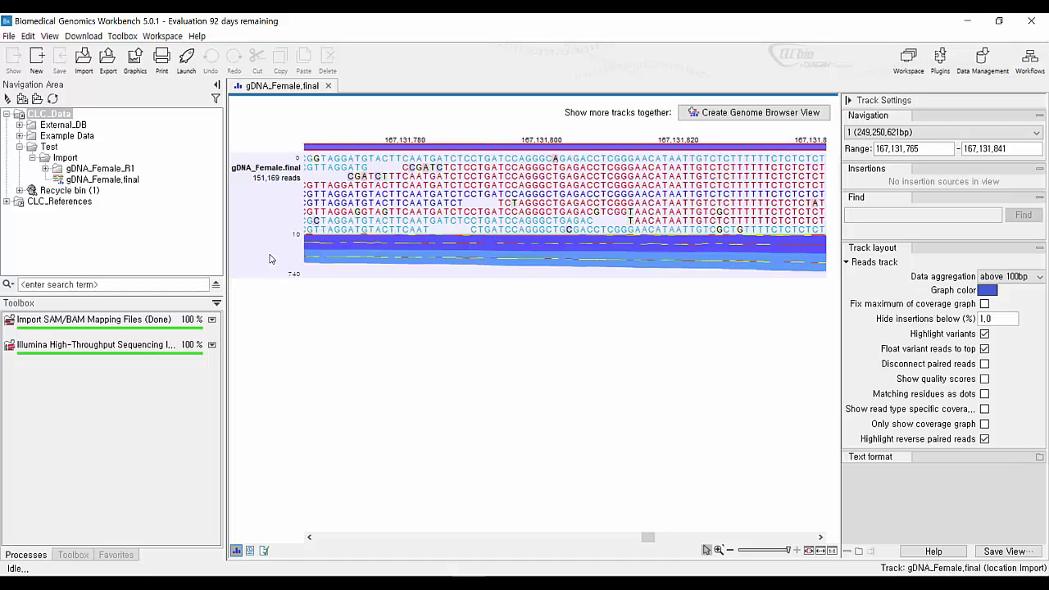
left_click_drag(290, 277, 290, 438)
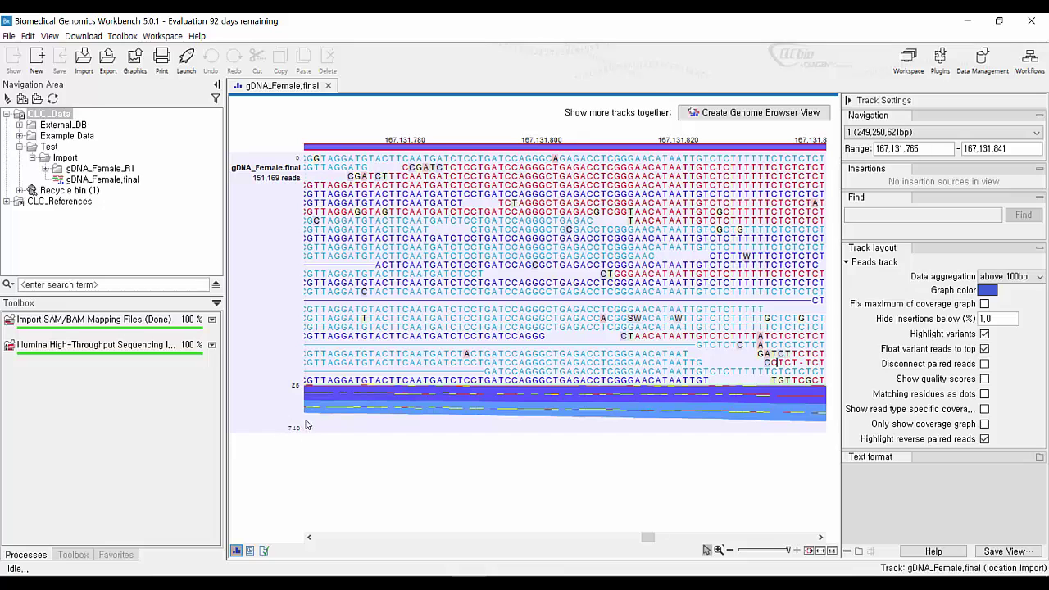
View the reads with paired ends disconnected into forward and reverse reads, and restore the paired display.
mouse_move(320, 434)
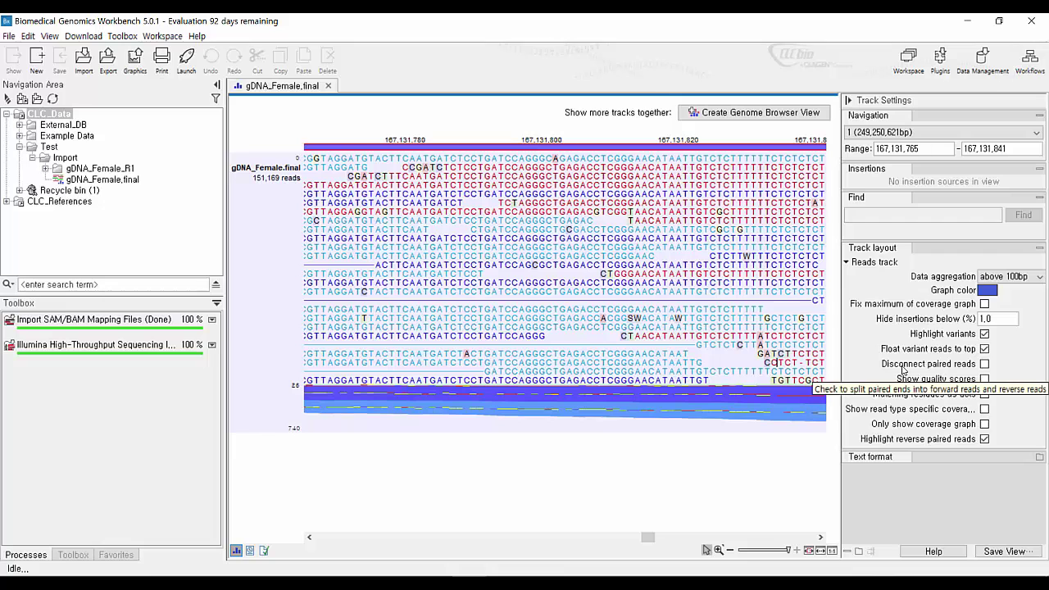
left_click(983, 364)
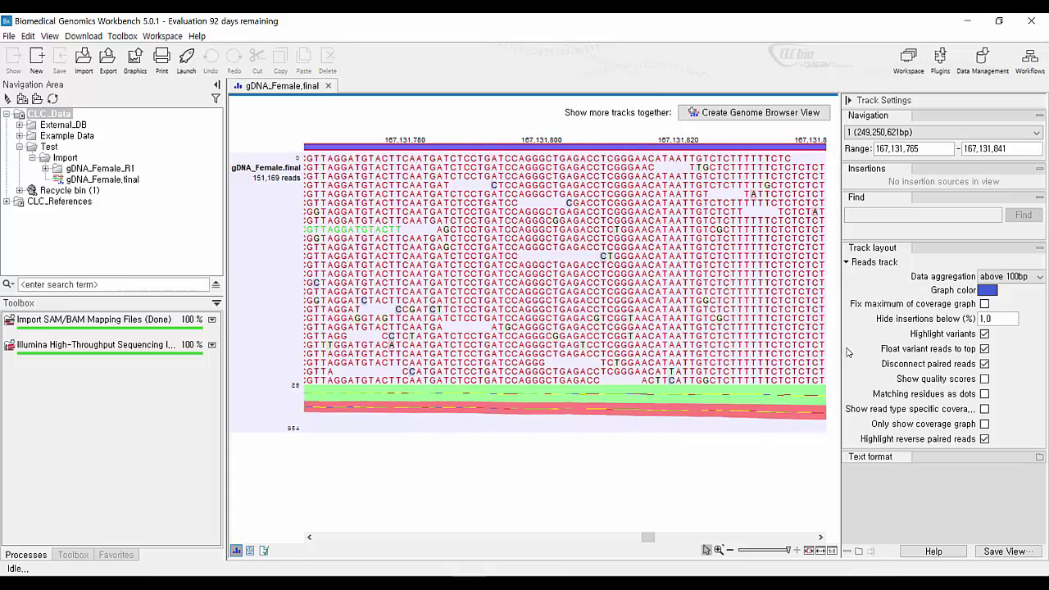
left_click(984, 364)
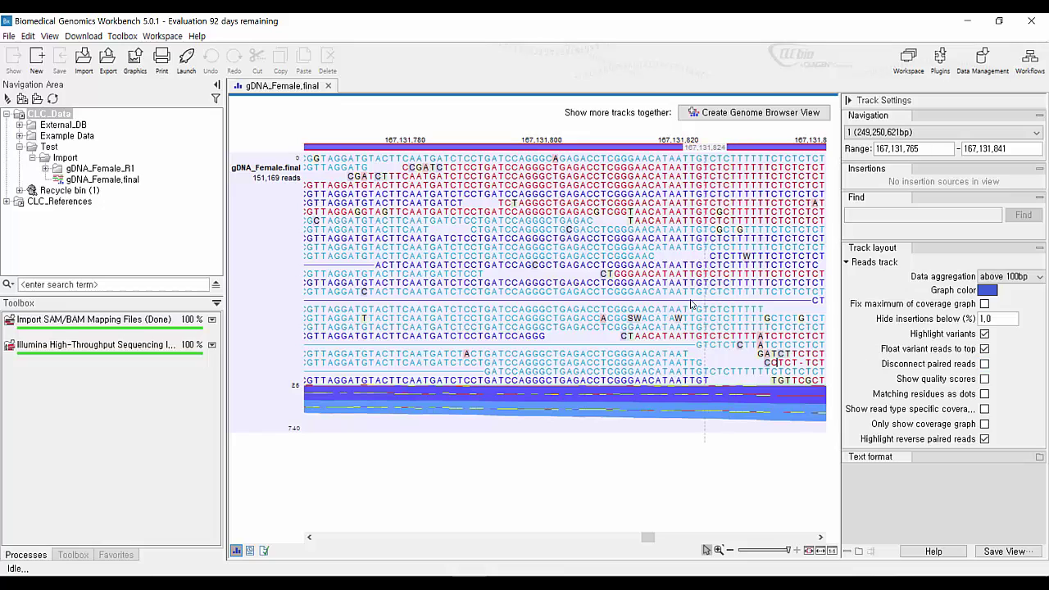
Close the gDNA_Female.final track view.
left_click(813, 154)
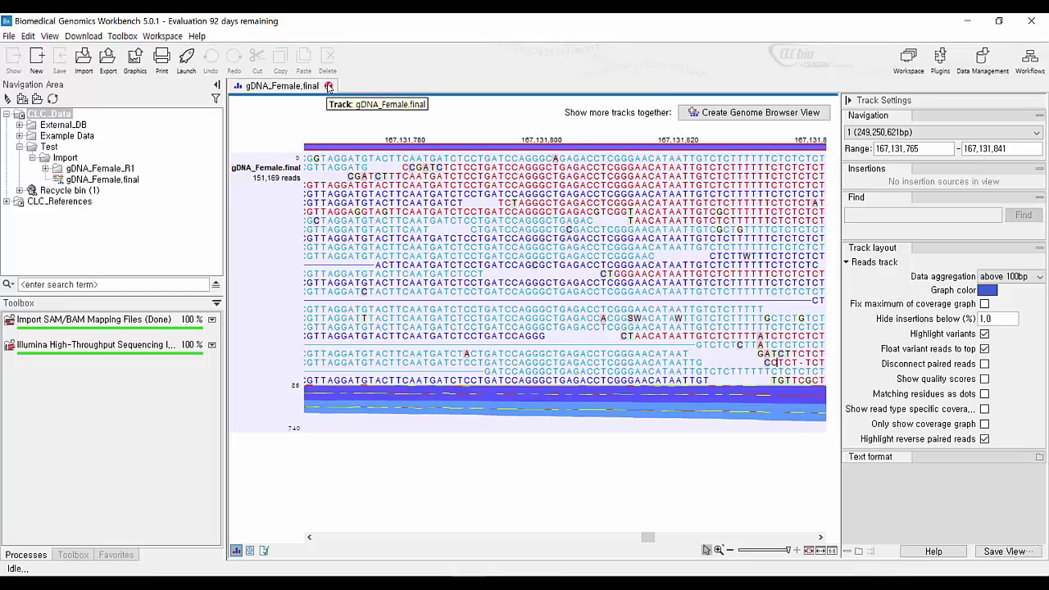
left_click(329, 87)
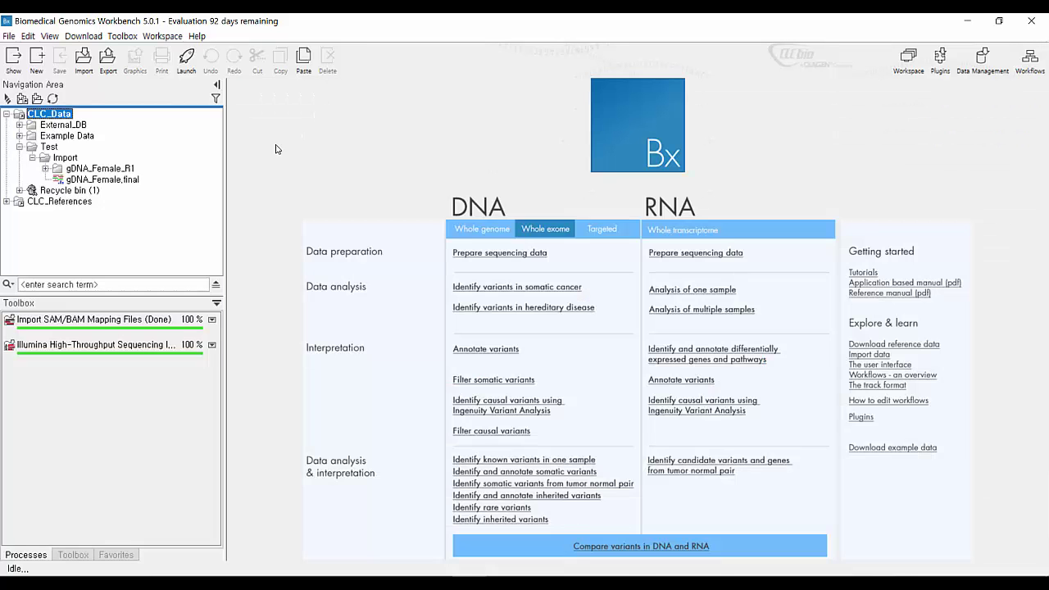
Start a track import with VCF as the file type and select example.vcf from the Raw_data folder.
left_click(82, 57)
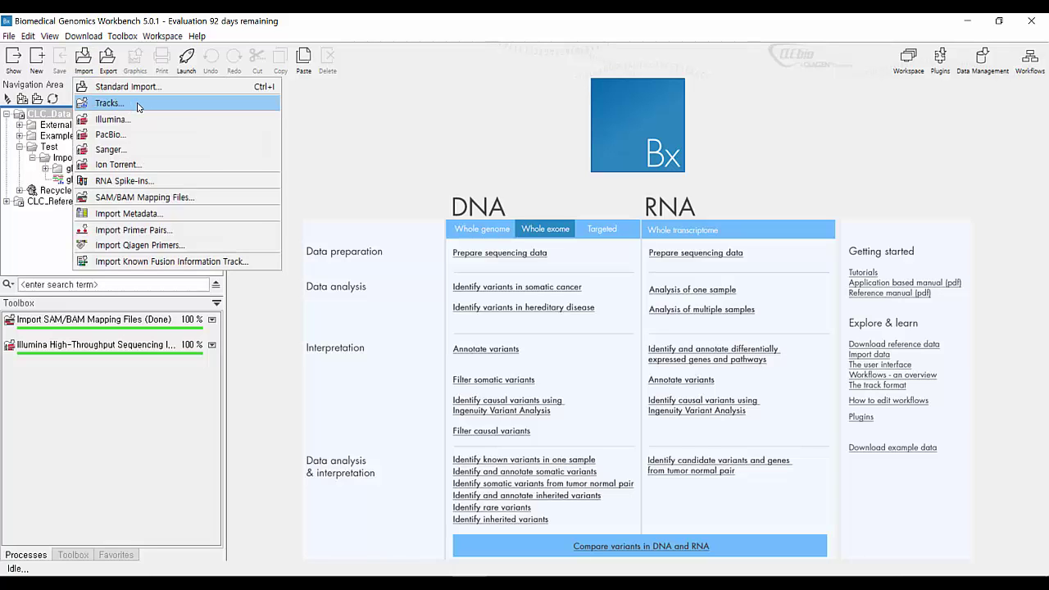
left_click(110, 103)
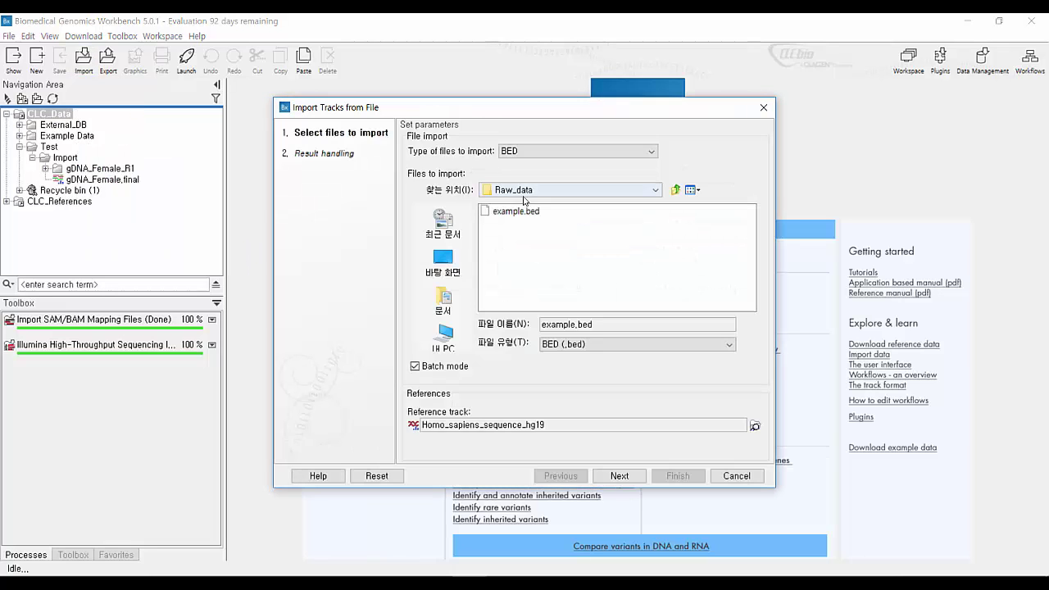
left_click(557, 156)
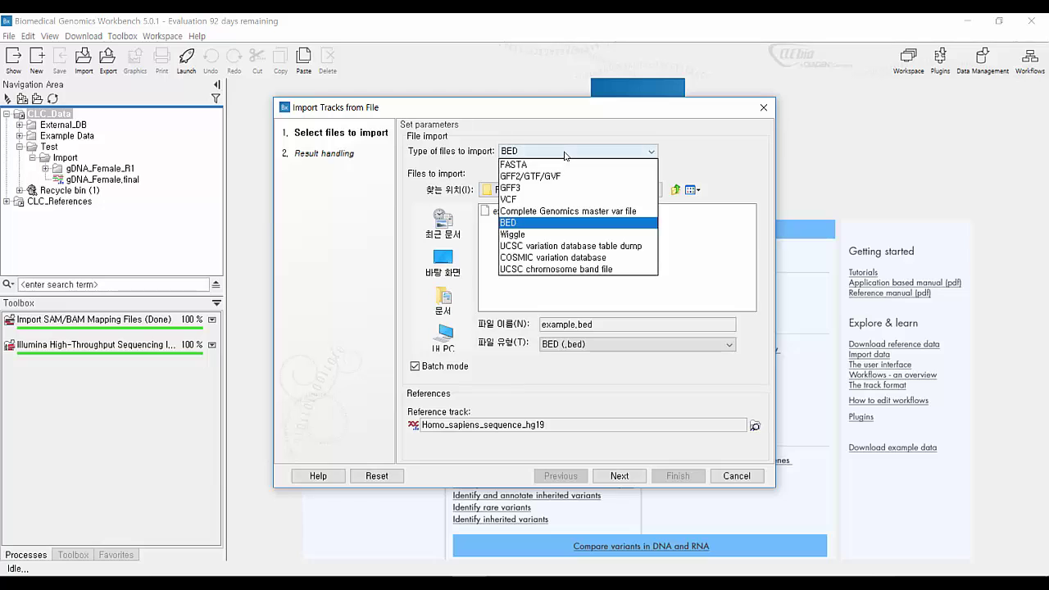
left_click(560, 200)
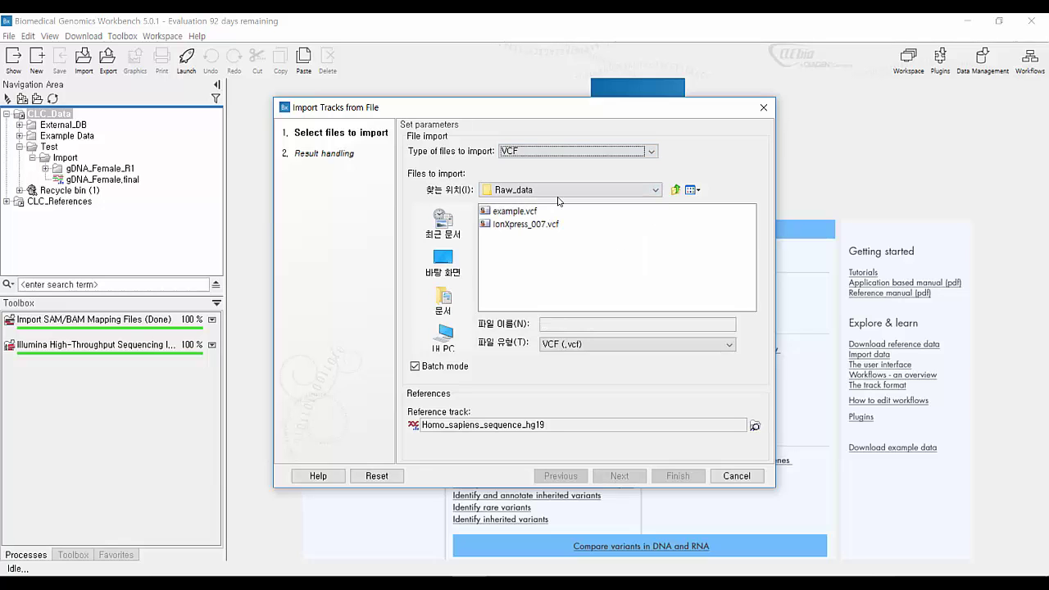
left_click(533, 215)
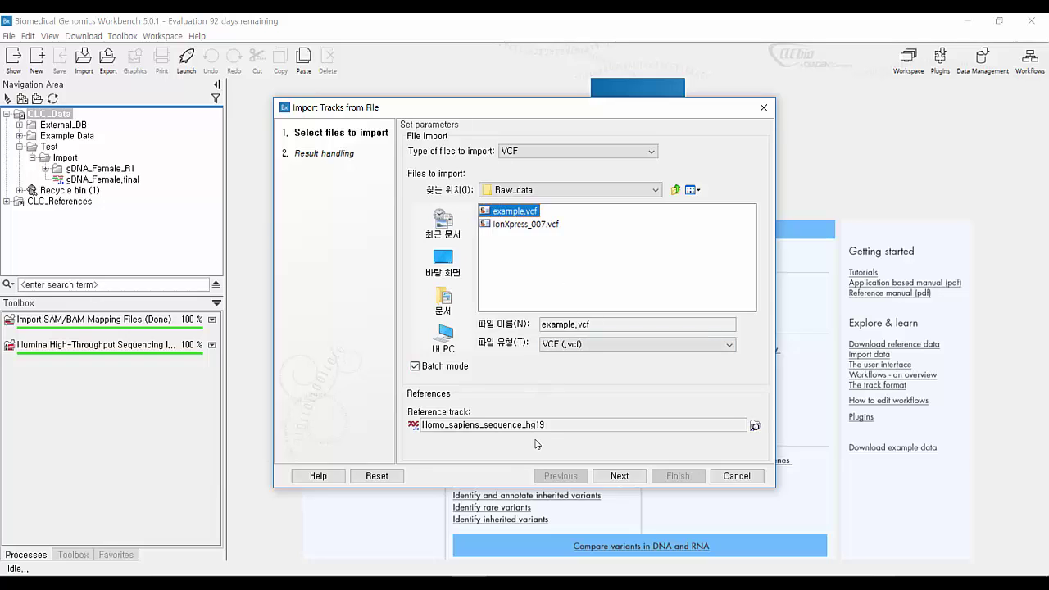
Set the import's reference track to Homo_sapiens_sequence_hg19 from the homo_sapiens sequence hg19 folder in CLC_References.
left_click(754, 425)
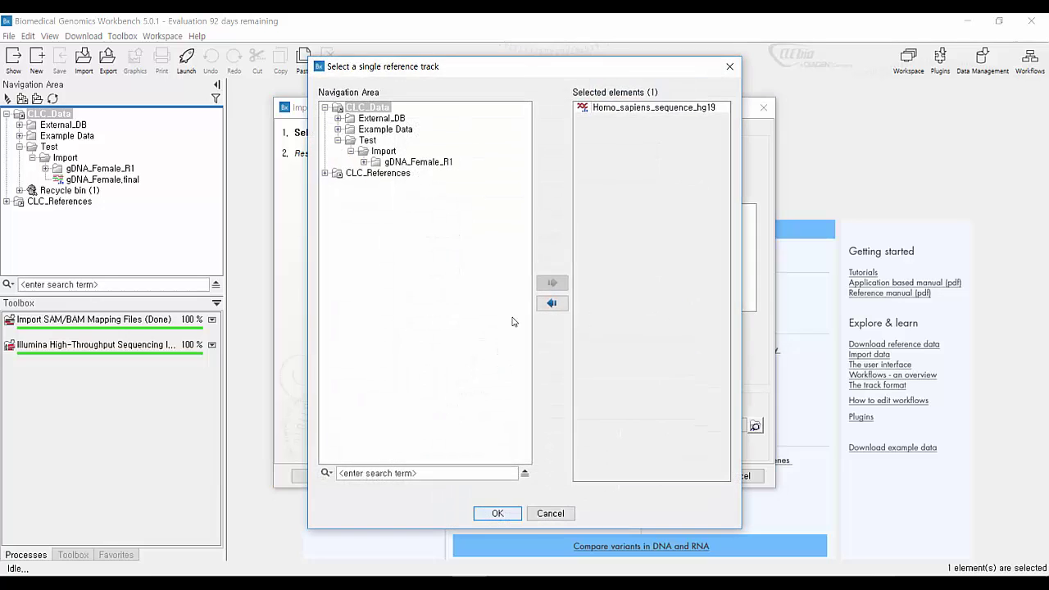
double_click(392, 174)
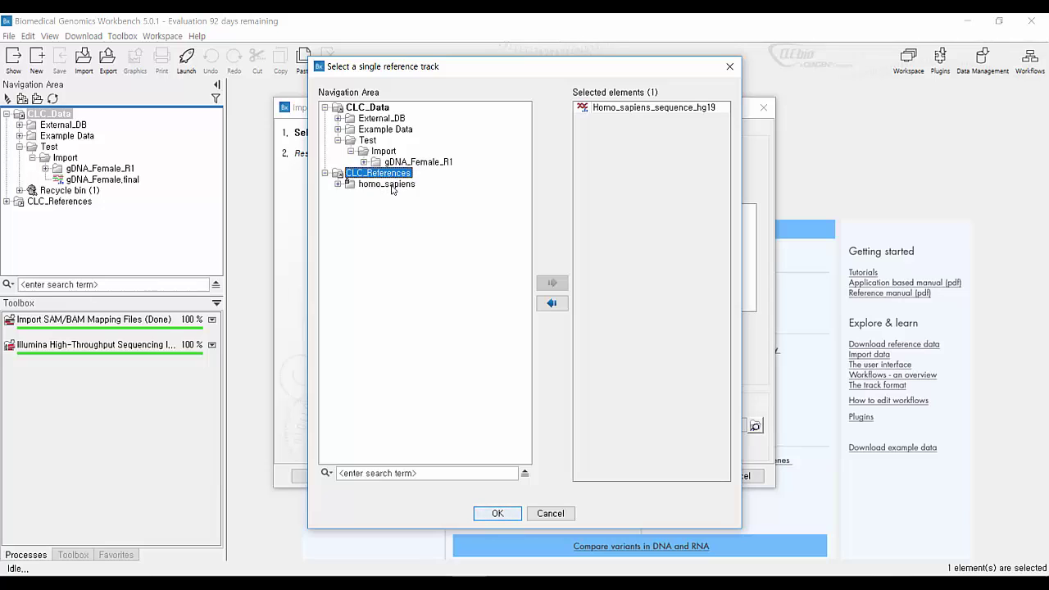
double_click(391, 184)
double_click(390, 292)
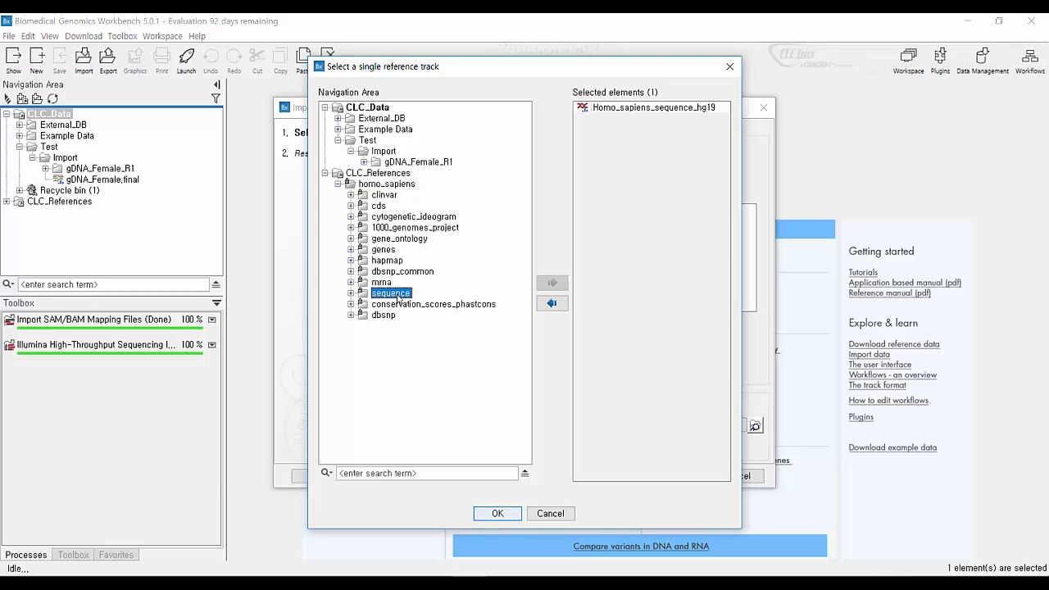
double_click(395, 325)
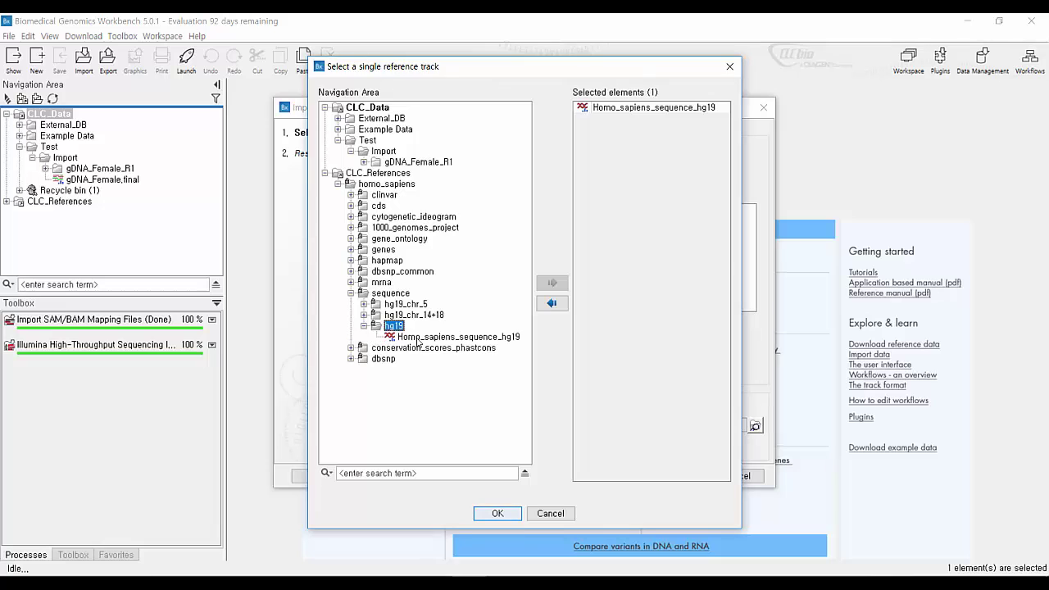
left_click(427, 338)
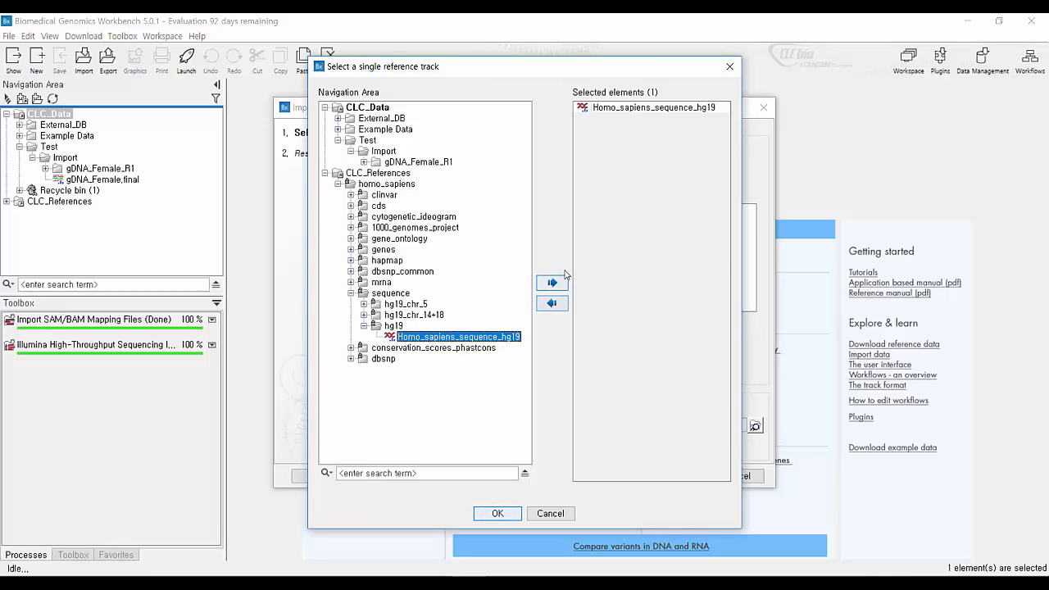
left_click(552, 282)
left_click(497, 513)
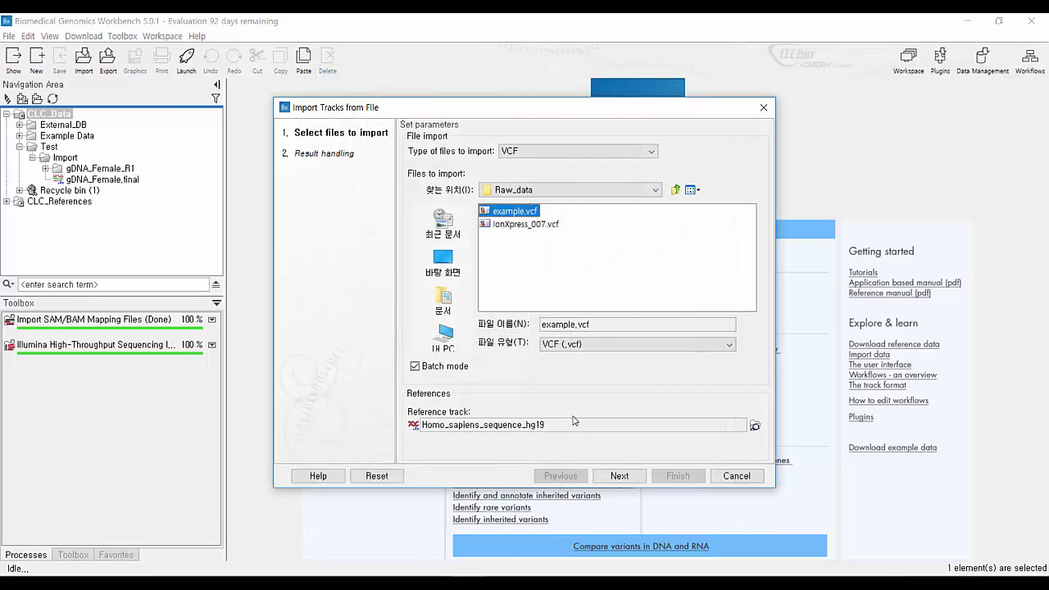
Save the VCF import's result in the Import folder under Test and run the import.
left_click(623, 476)
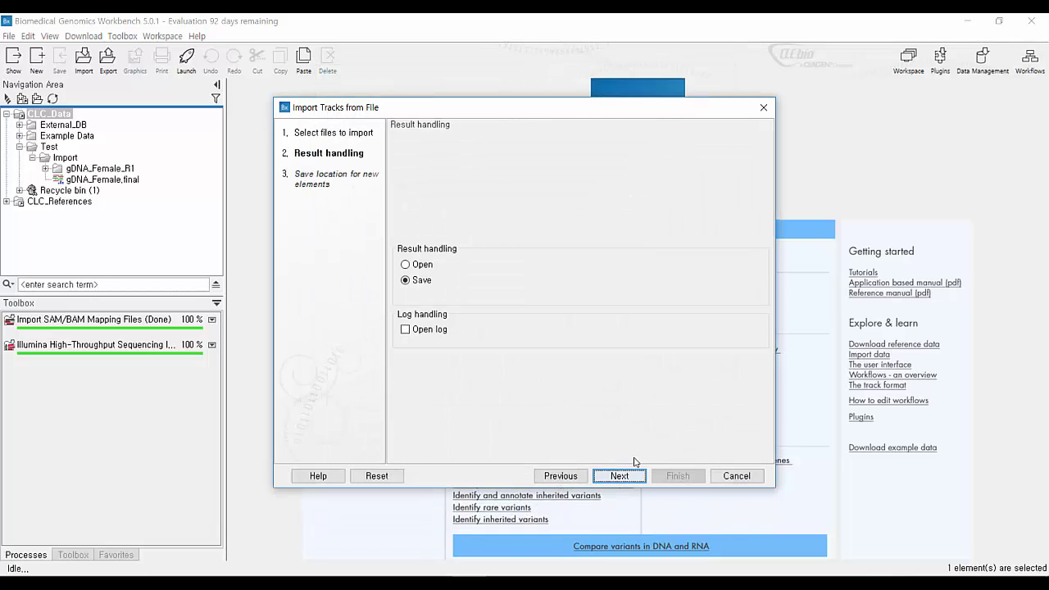
left_click(621, 476)
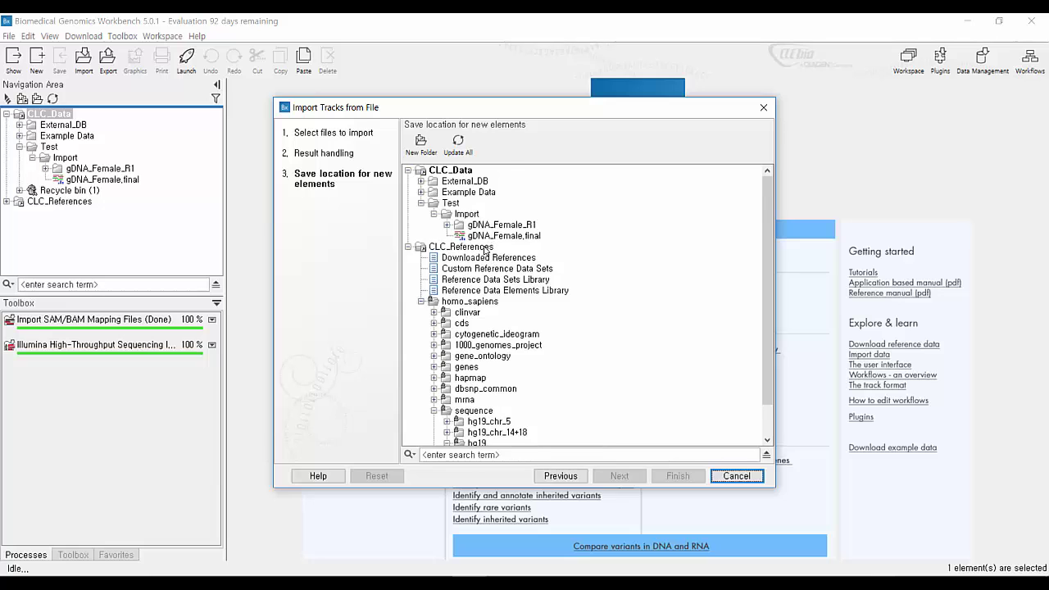
left_click(467, 213)
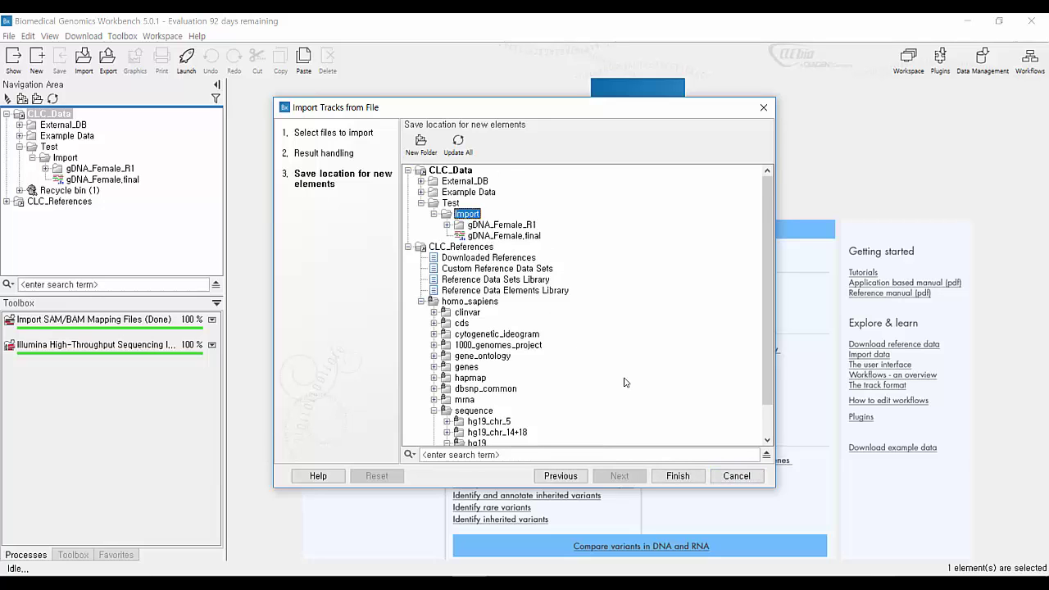
left_click(678, 475)
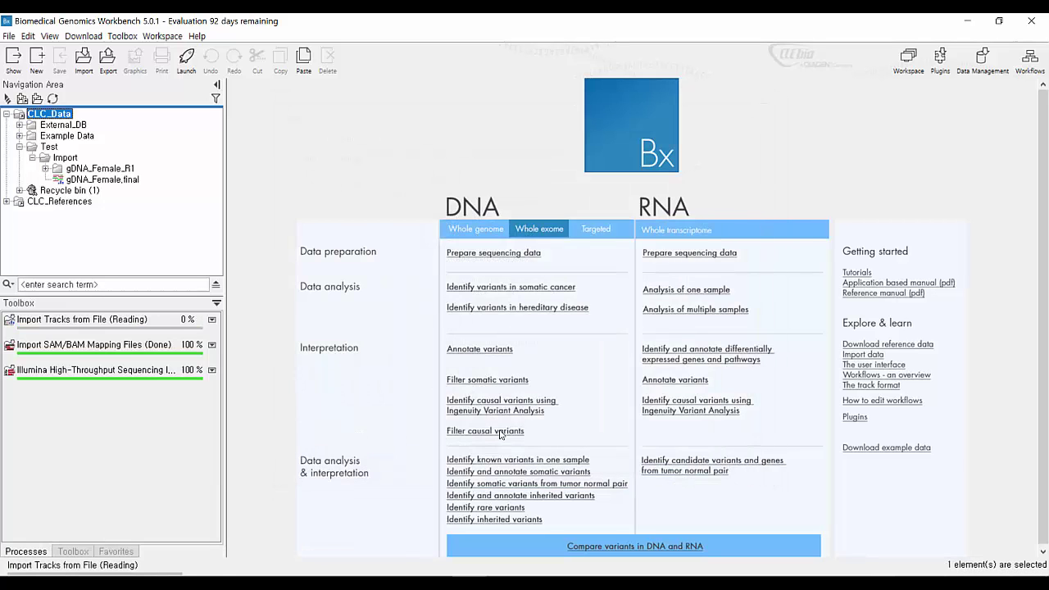
Open the imported variant track from the finished import process and view its variants on chromosomes 2, 5, 8 and 11.
left_click(212, 322)
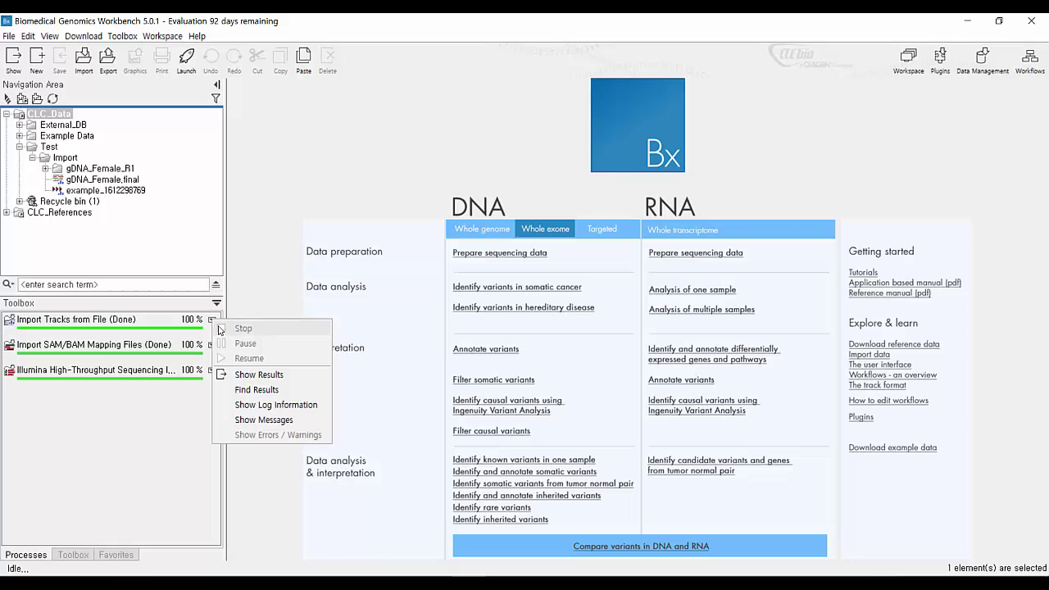
left_click(260, 376)
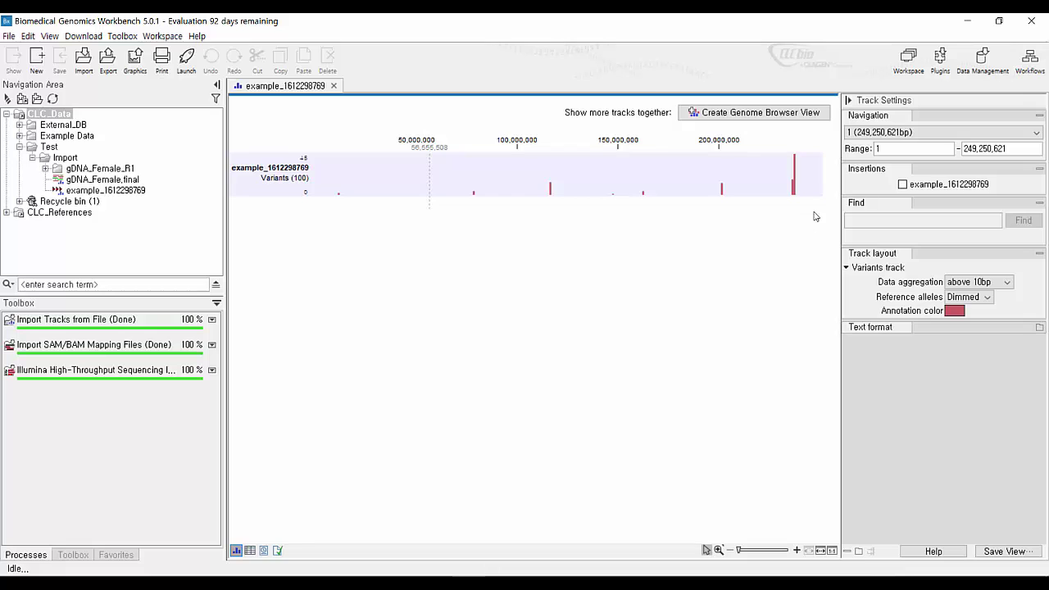
left_click(890, 133)
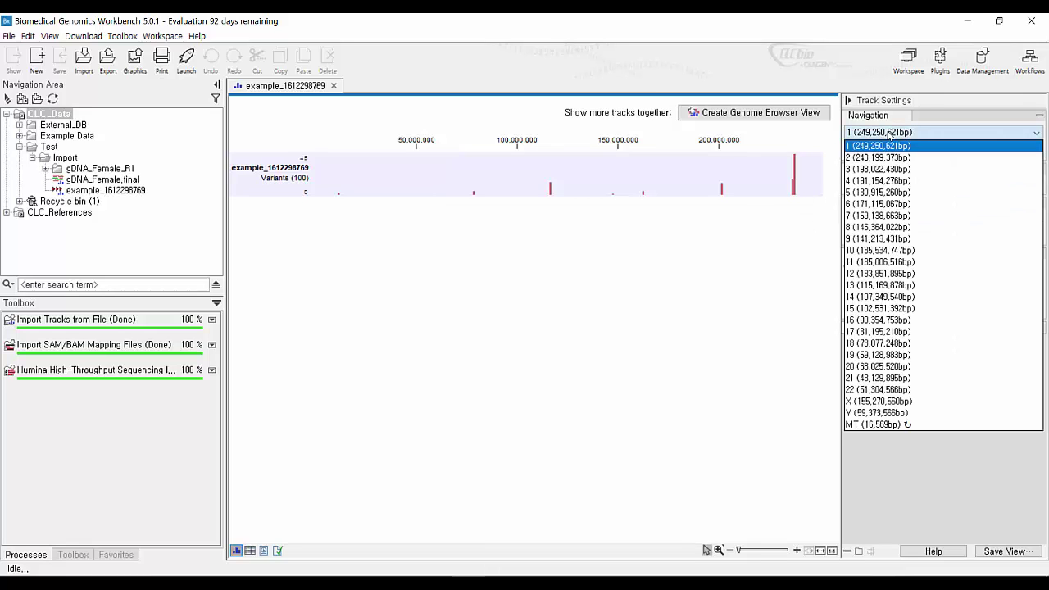
left_click(904, 158)
left_click(913, 134)
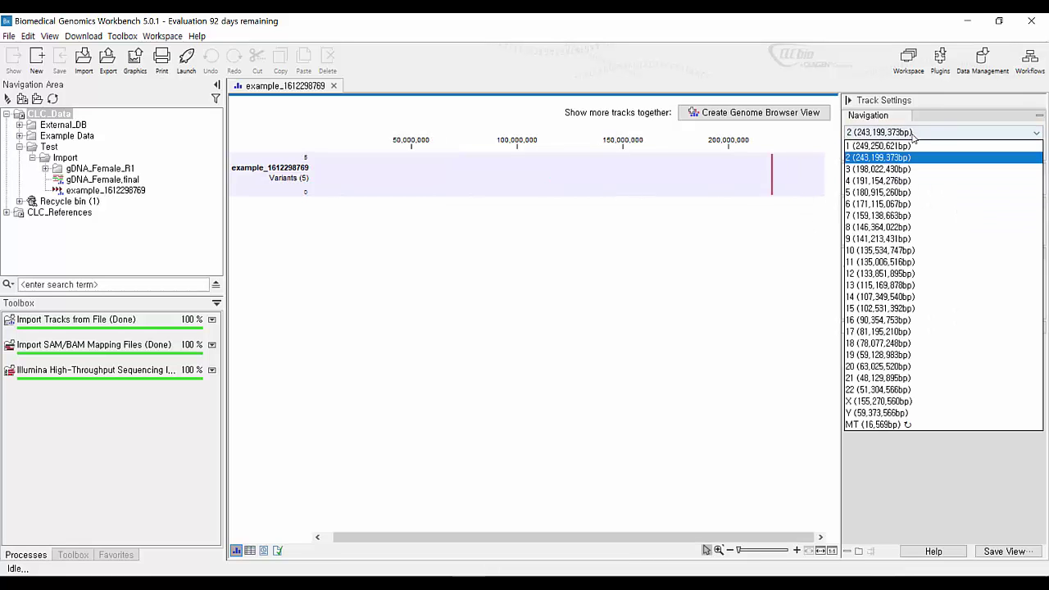
left_click(905, 192)
left_click(906, 134)
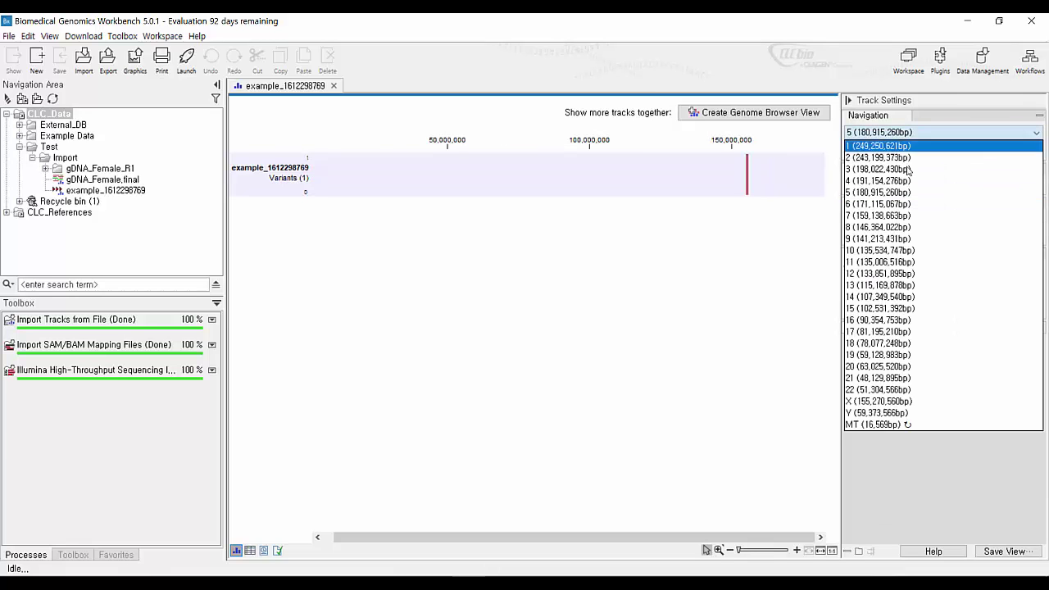
left_click(899, 228)
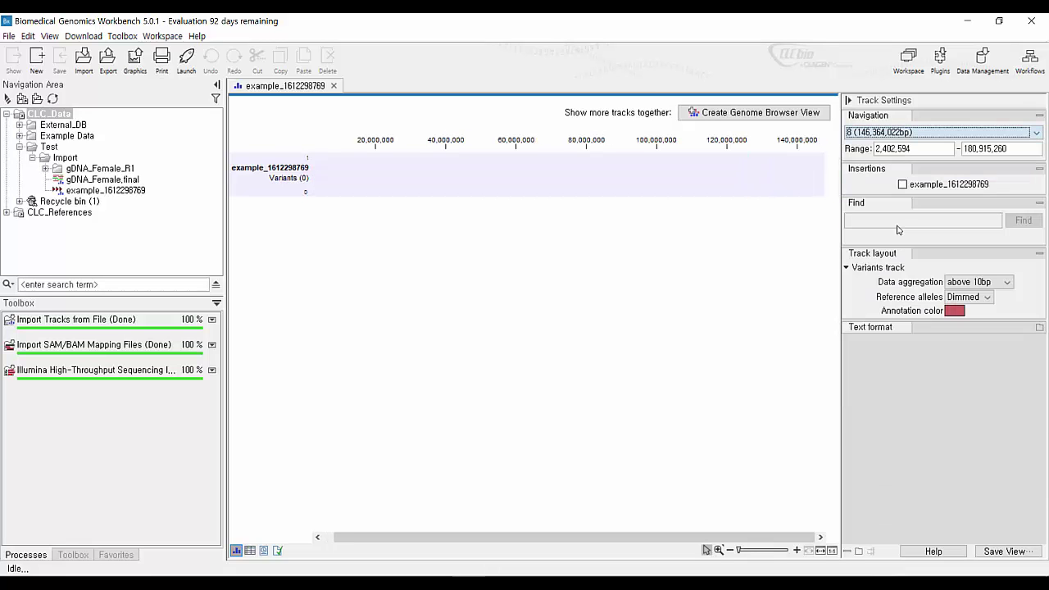
left_click(908, 136)
left_click(894, 262)
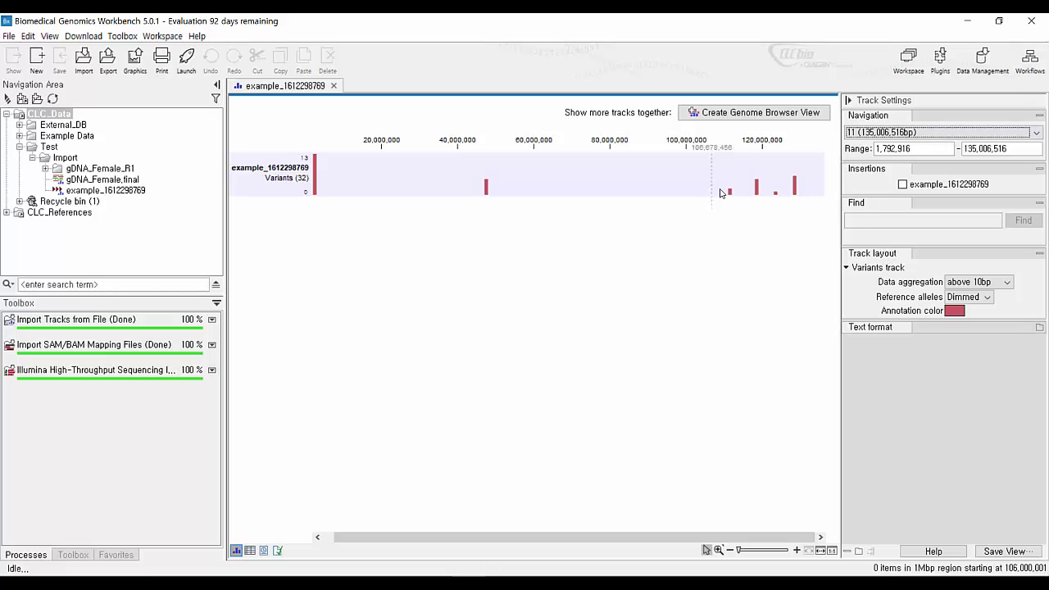
Start a new Genome Browser View from the variant track and add the homo_sapiens refseq_GRCh37.p13 CDS track.
left_click(749, 114)
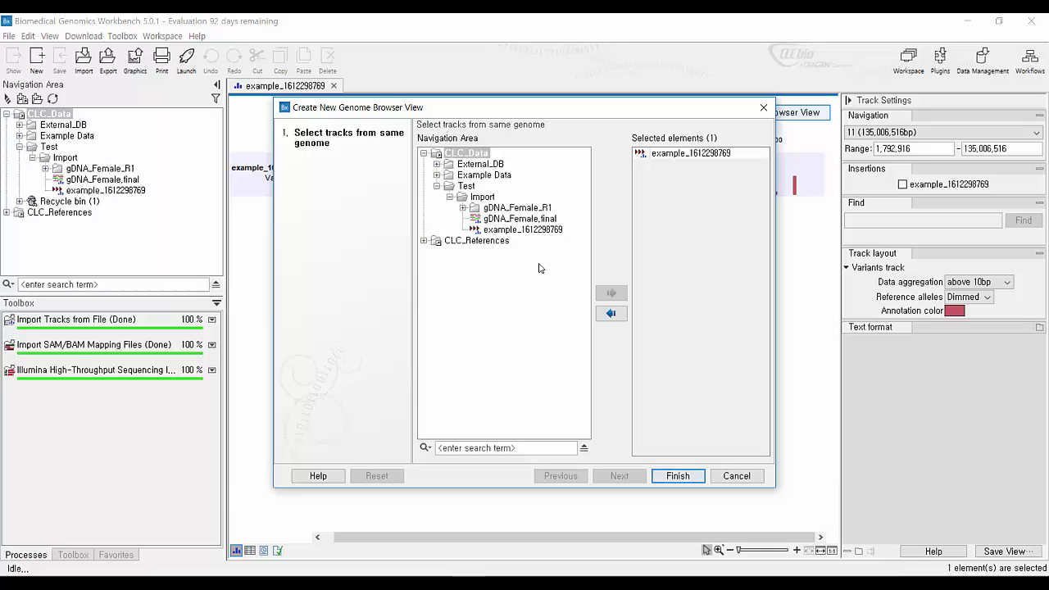
double_click(489, 244)
double_click(489, 252)
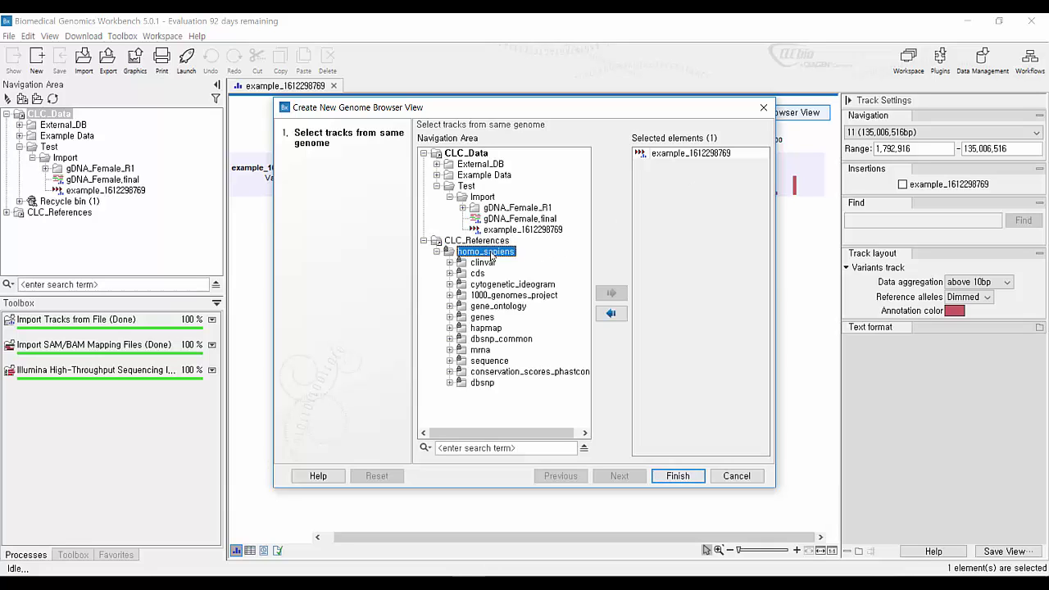
double_click(478, 274)
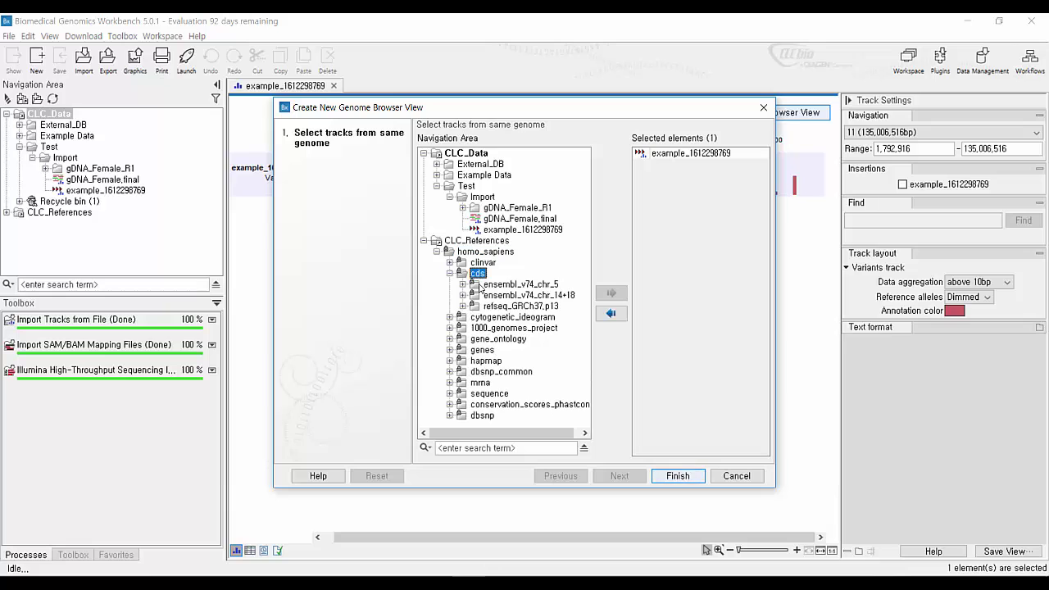
double_click(494, 307)
double_click(524, 314)
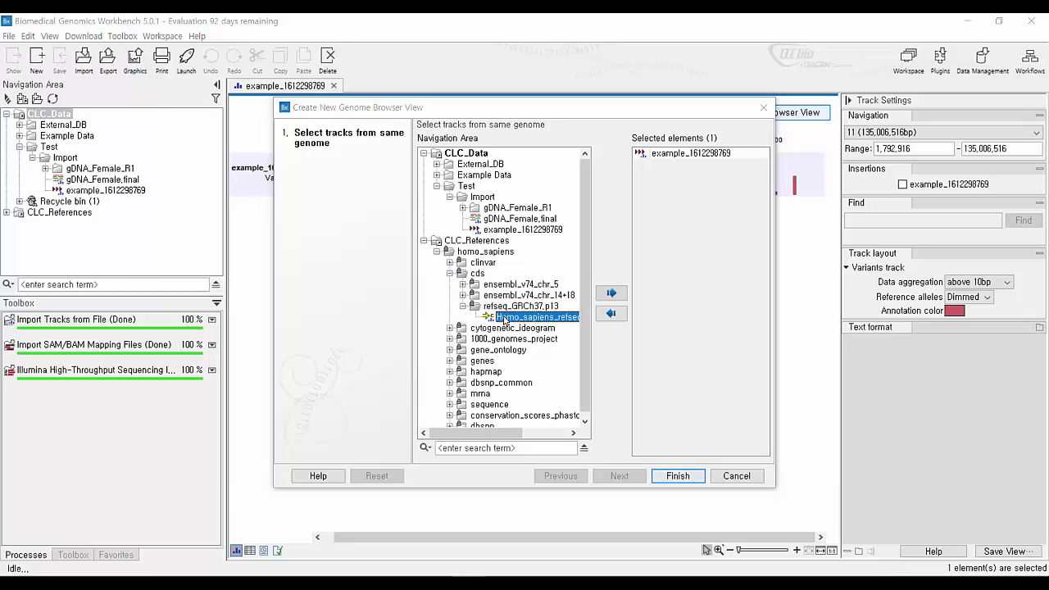
Add the refseq_GRCh37.p13 genes and mRNA tracks to the selection and create the Genome Browser View.
double_click(482, 357)
double_click(494, 390)
double_click(525, 400)
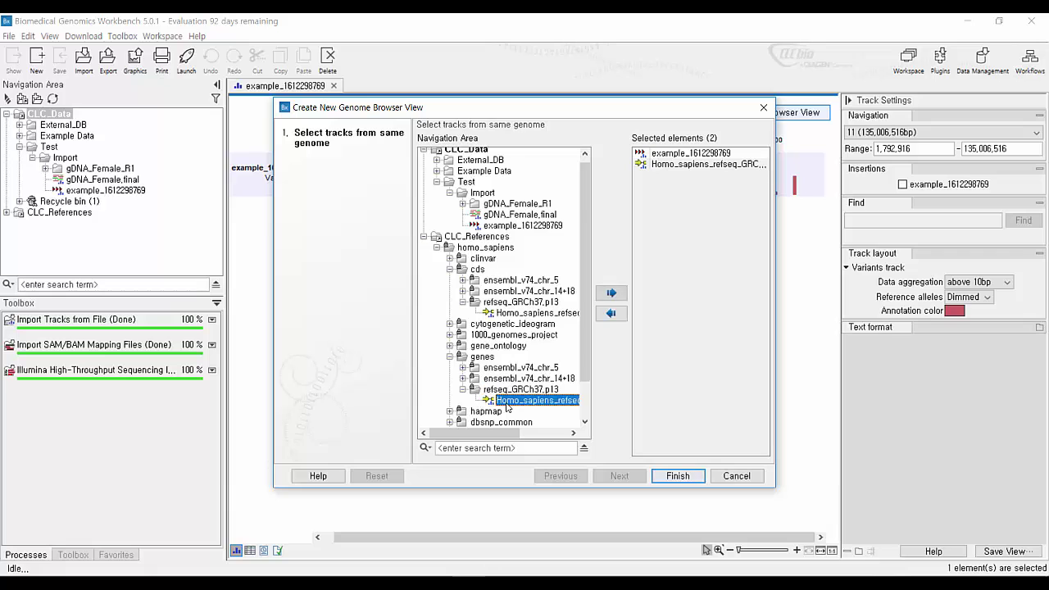
scroll(489, 382, "down", 1)
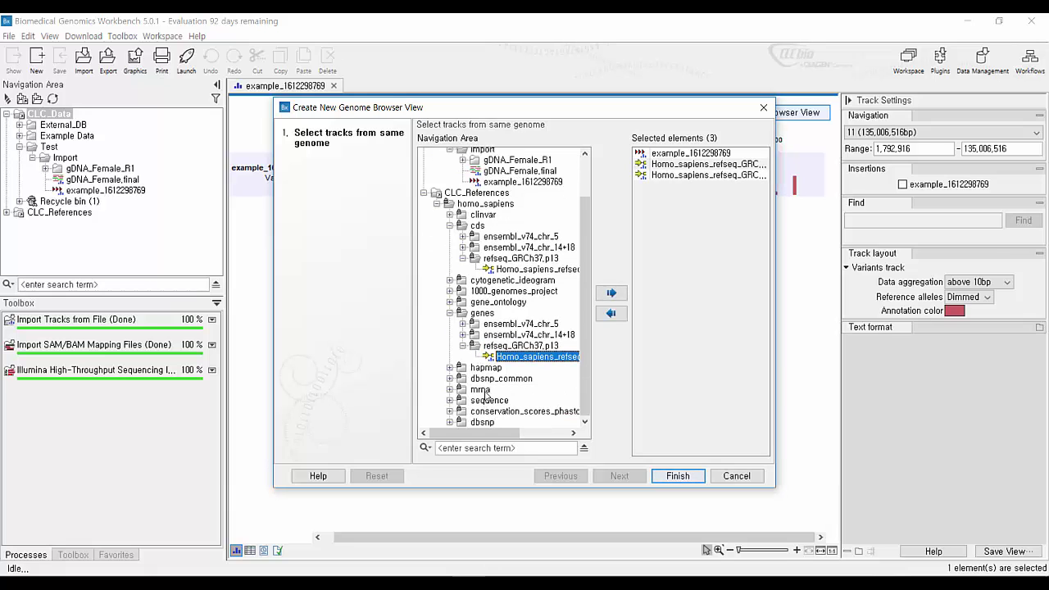
double_click(482, 390)
scroll(495, 407, "down", 1)
double_click(505, 392)
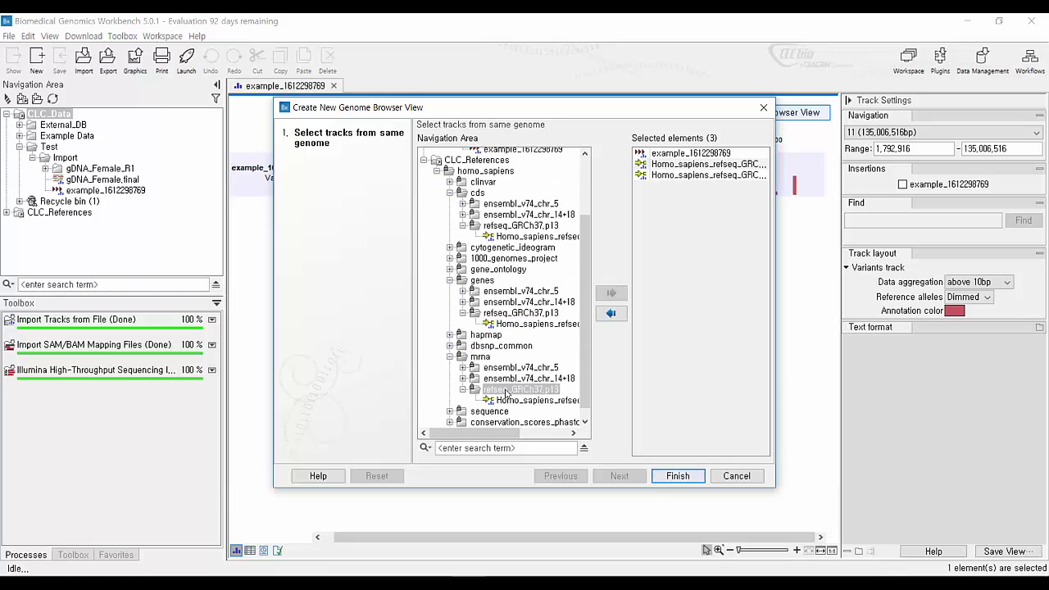
double_click(528, 400)
left_click(677, 476)
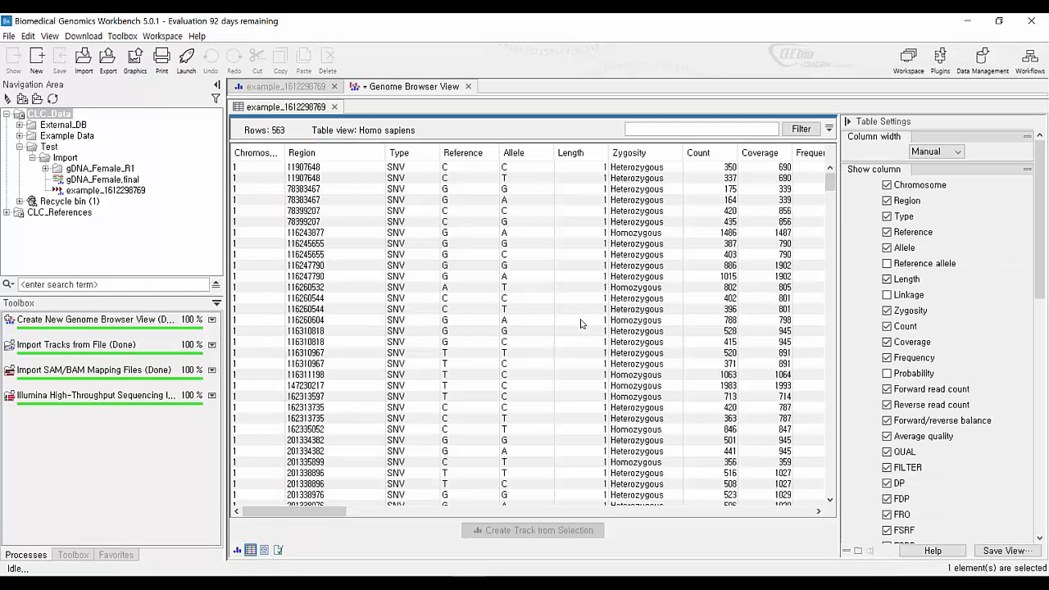
Place the variant table below the Genome Browser View and look over the variant, CDS, gene and mRNA tracks.
left_click_drag(316, 112, 428, 301)
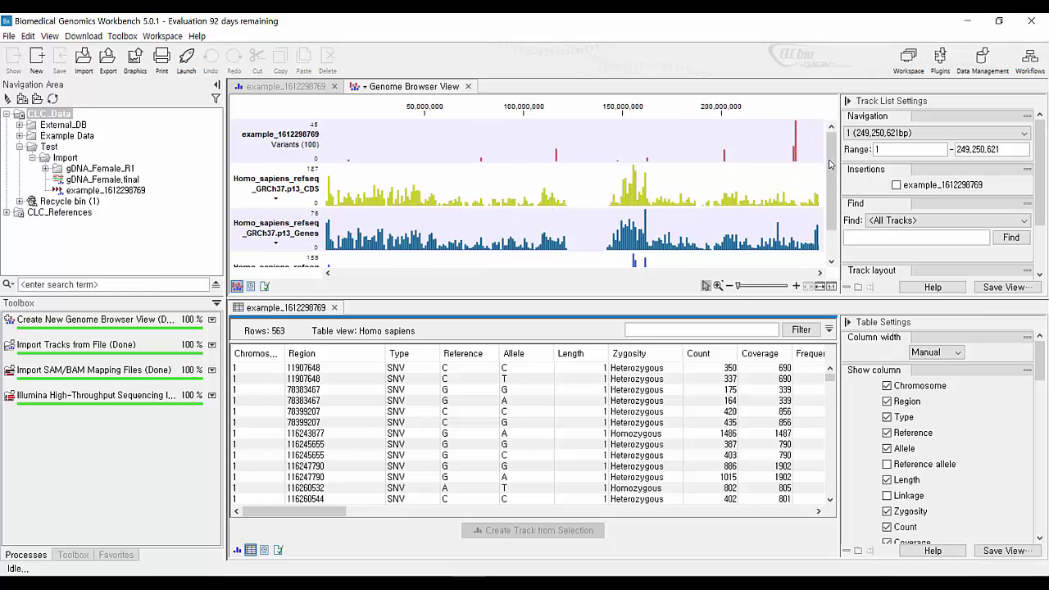
mouse_move(831, 164)
left_mouse_down()
mouse_move(833, 192)
mouse_move(833, 164)
left_mouse_up()
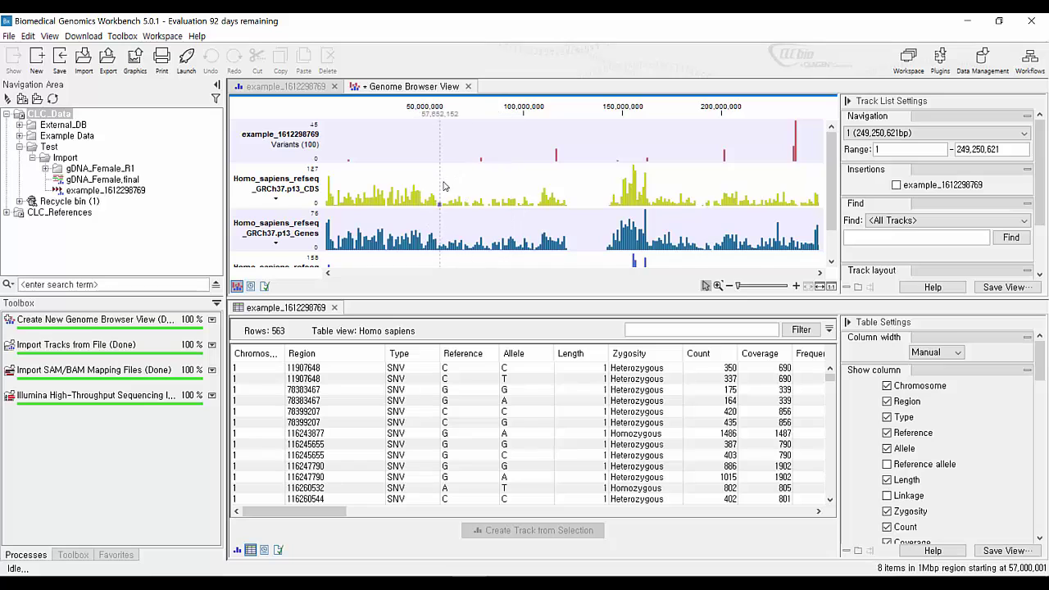
scroll(477, 162, "down", 2)
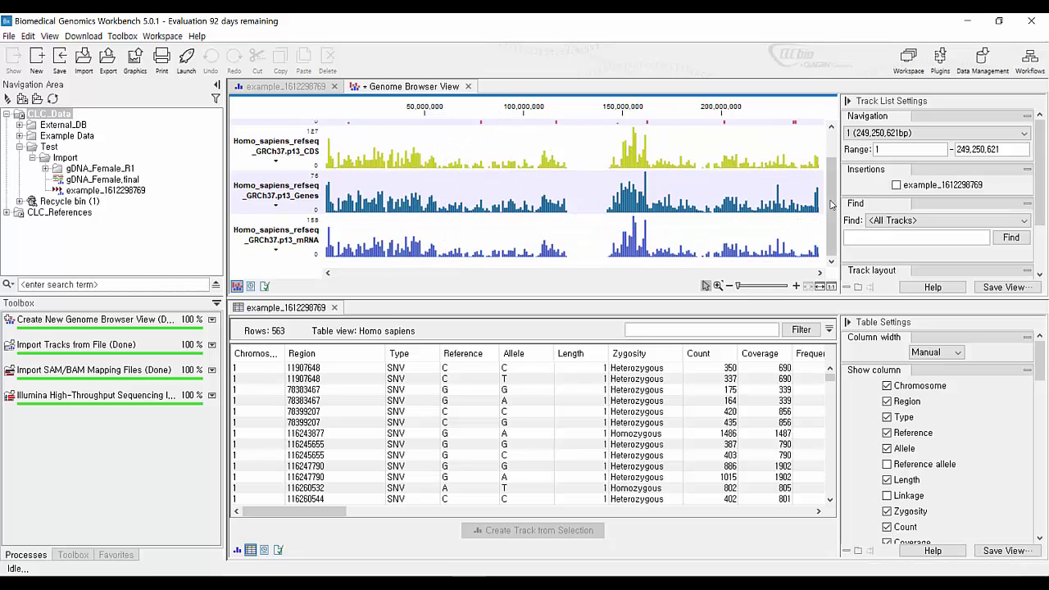
scroll(770, 231, "up", 2)
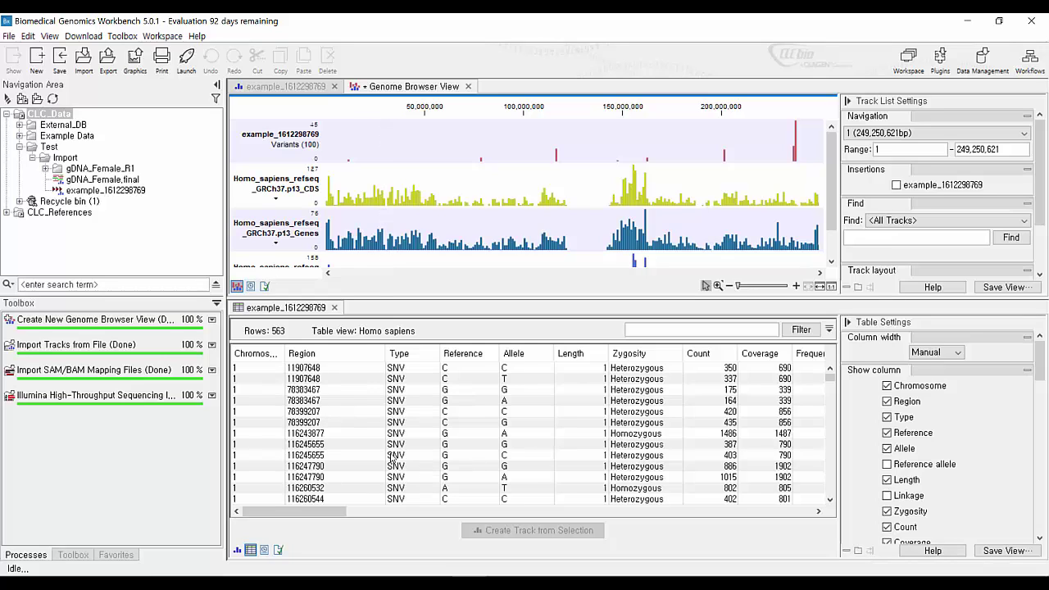
Jump to the chromosome 1 variant at region 11907648 from the table and examine its position against the CDS, gene and mRNA annotations.
left_click(372, 370)
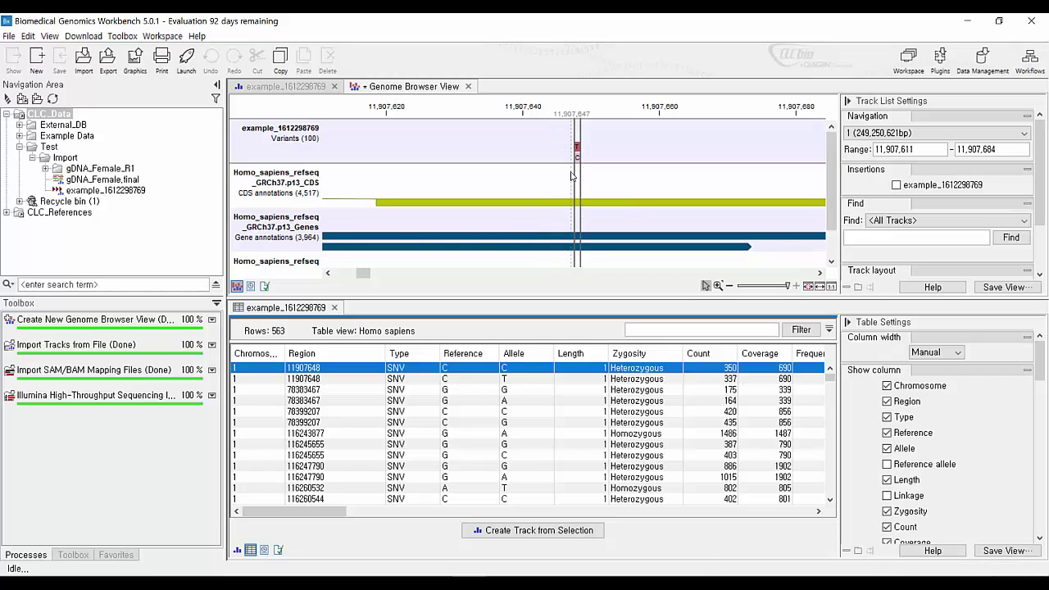
left_click(578, 203)
scroll(574, 189, "down", 1)
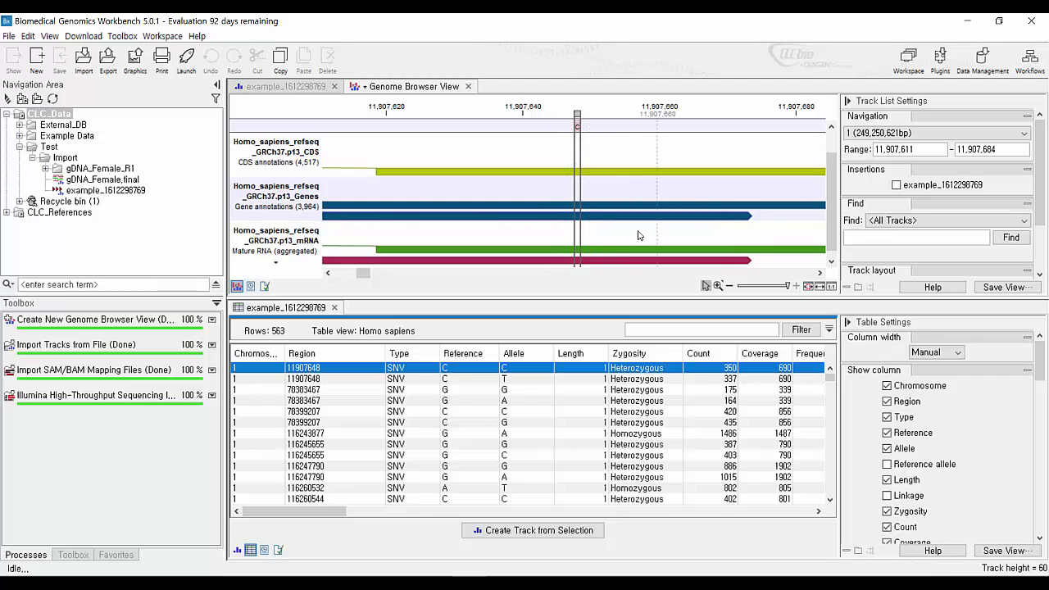
scroll(607, 225, "up", 1)
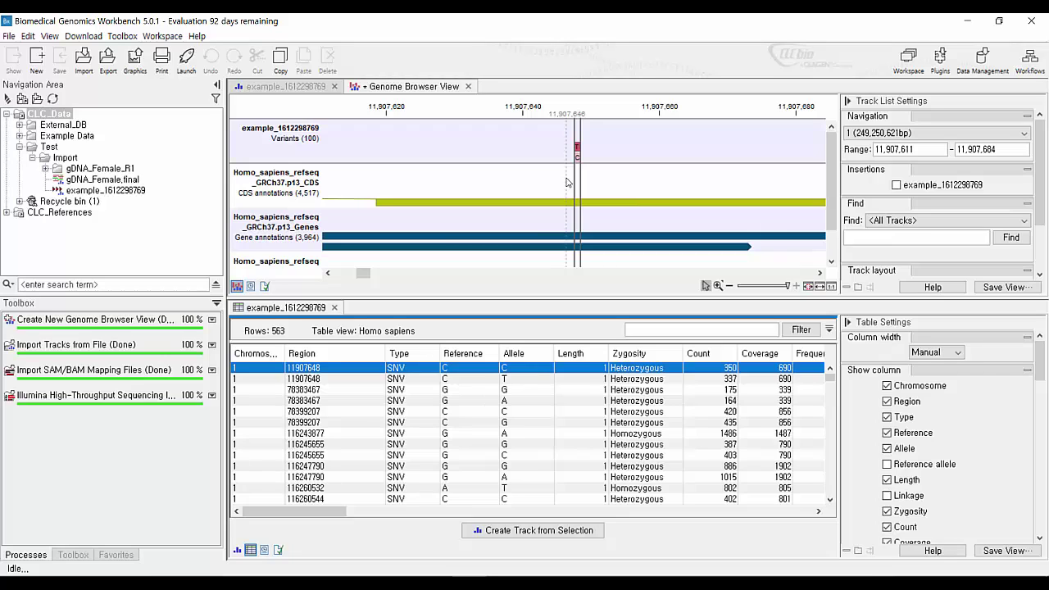
Close all open tabs without saving the Genome Browser View.
right_click(443, 87)
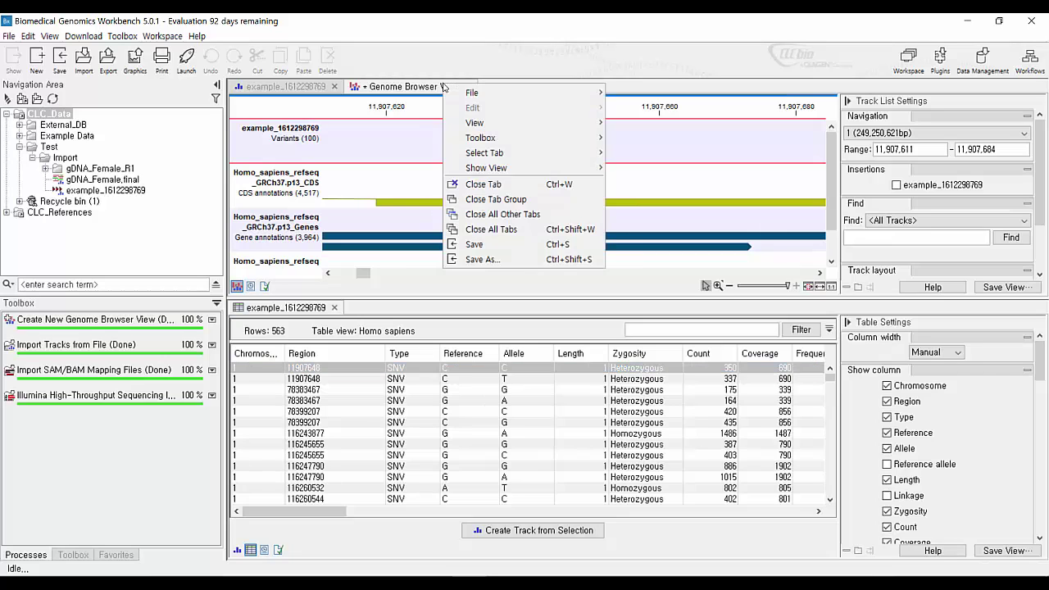
left_click(510, 230)
left_click(526, 315)
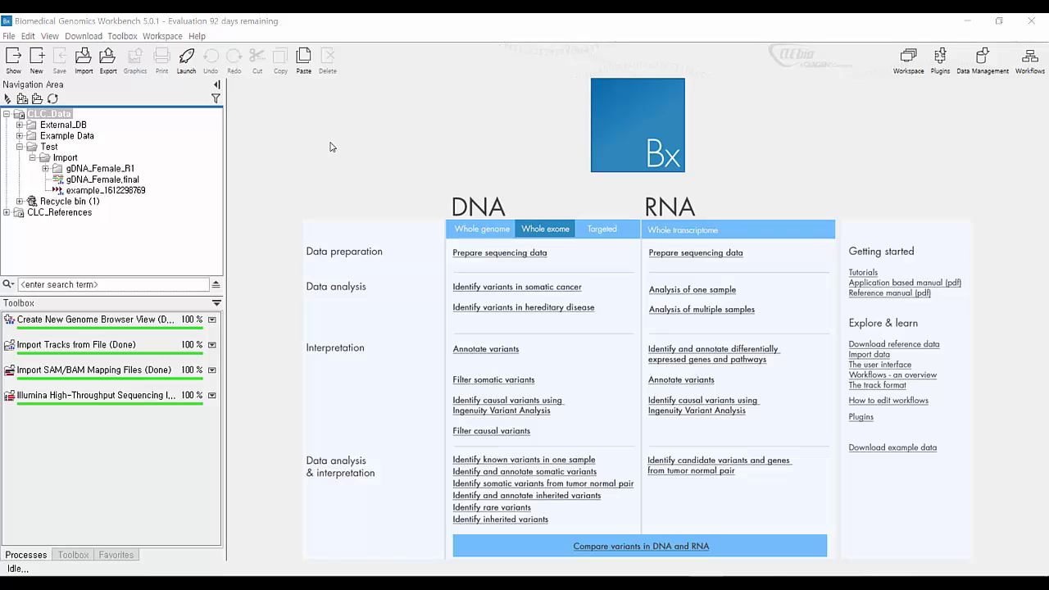
Start a track import with BED as the file type and select example.bed from the Raw_data folder.
left_click(85, 68)
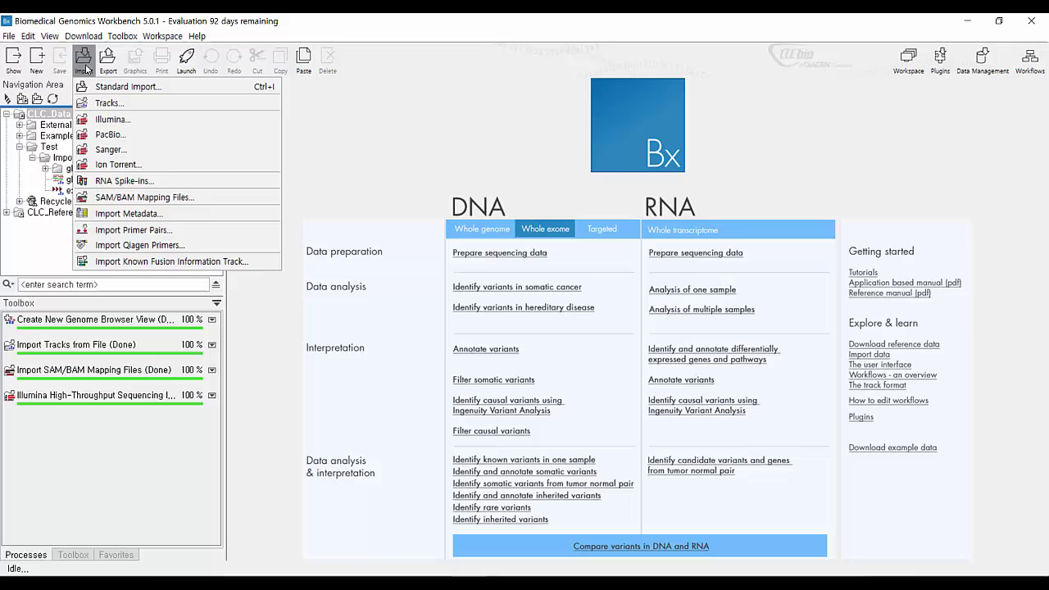
left_click(130, 105)
left_click(573, 153)
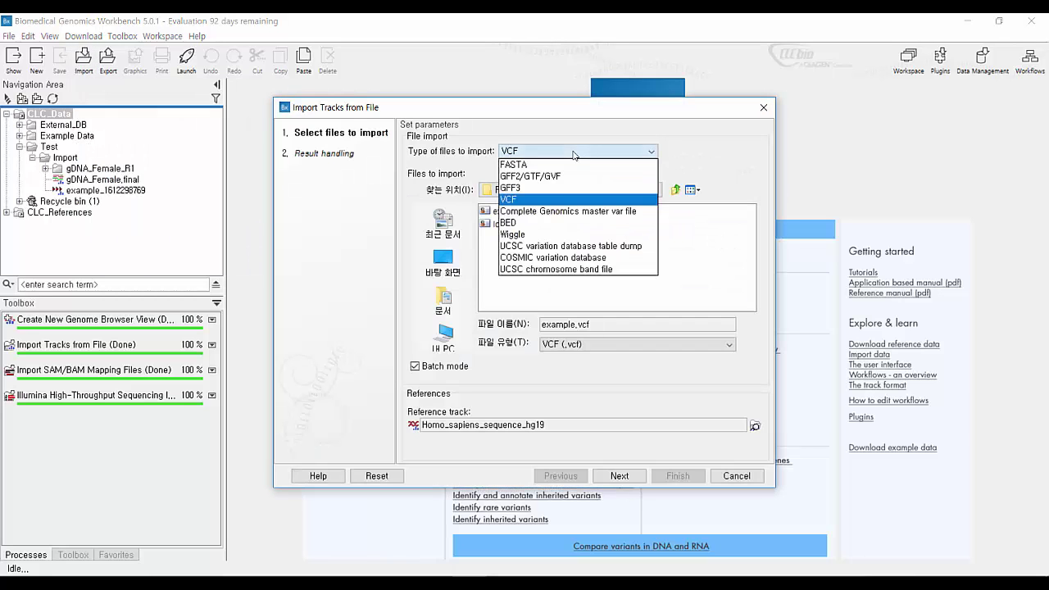
left_click(545, 222)
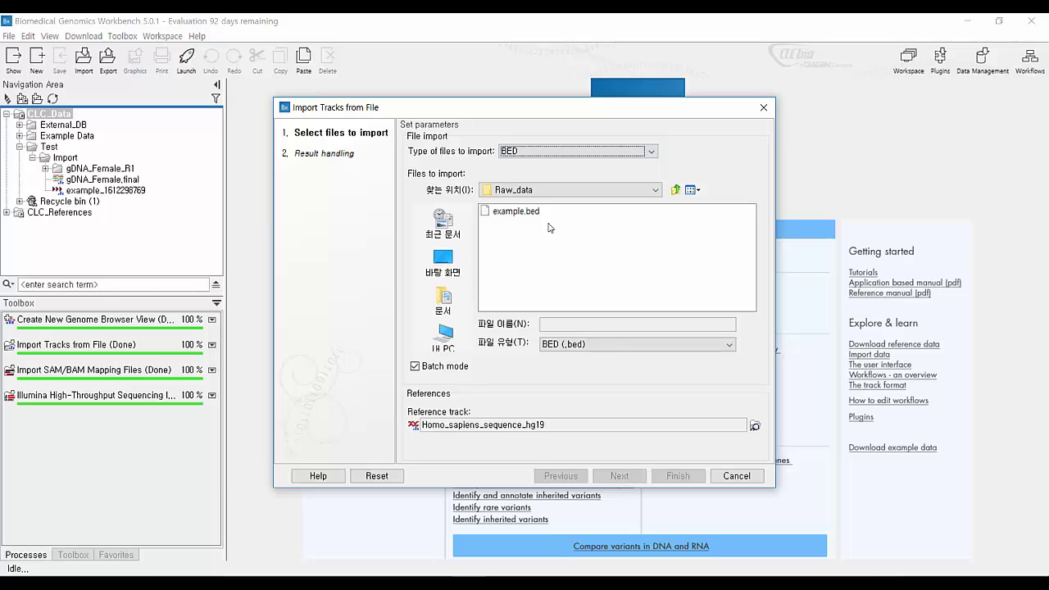
left_click(537, 215)
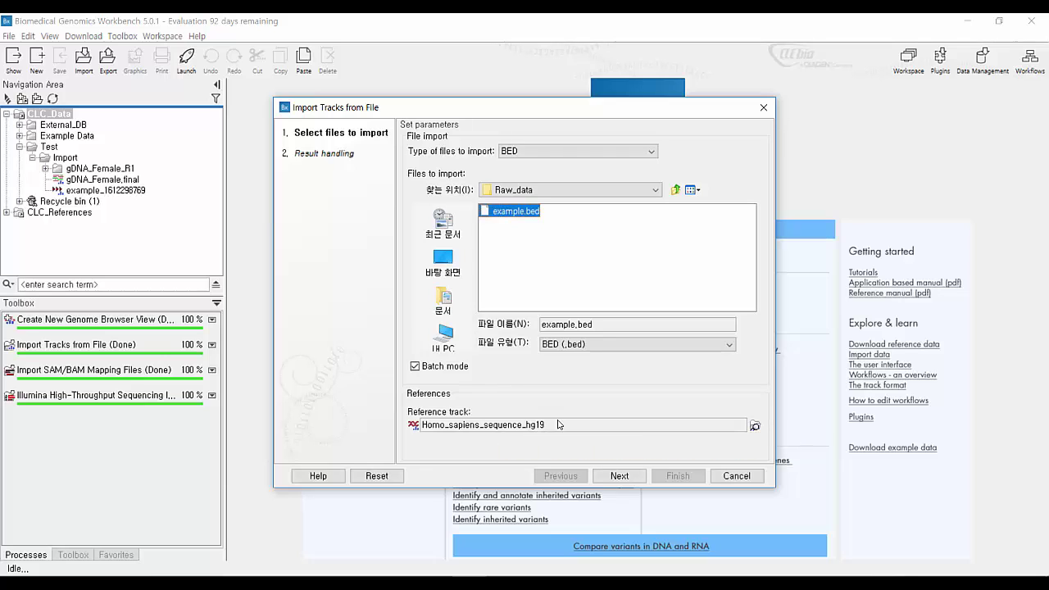
Finish the BED track import, saving the result to the Import folder under Test.
left_click(626, 476)
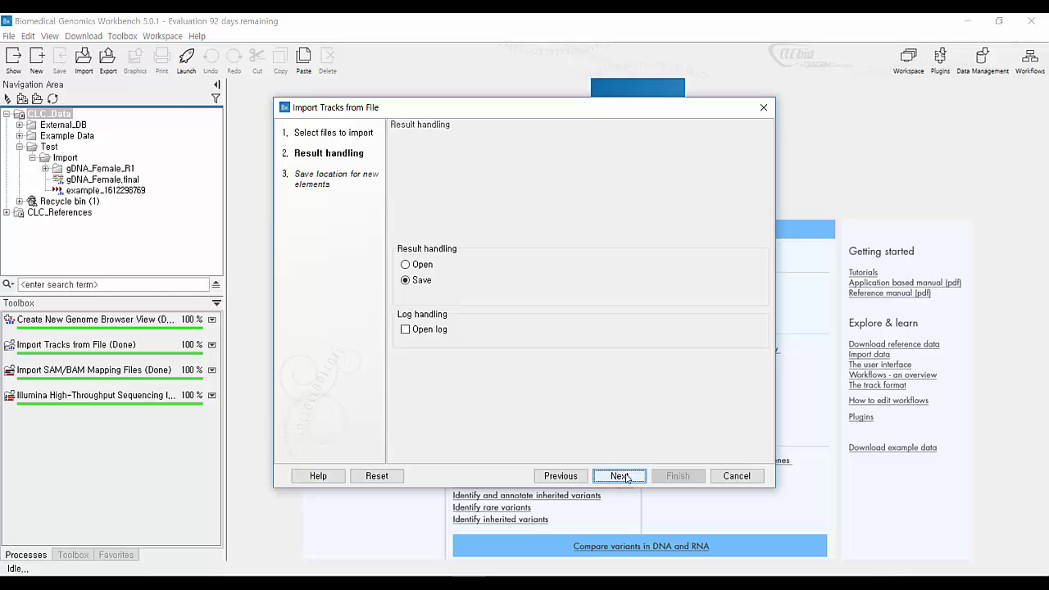
left_click(625, 477)
scroll(549, 303, "up", 4)
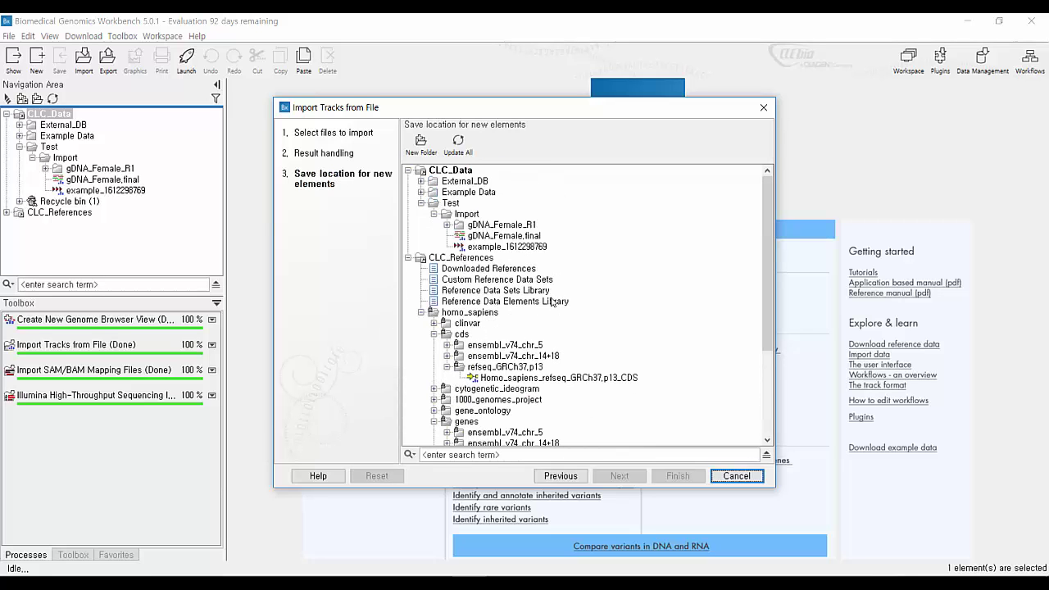
left_click(477, 216)
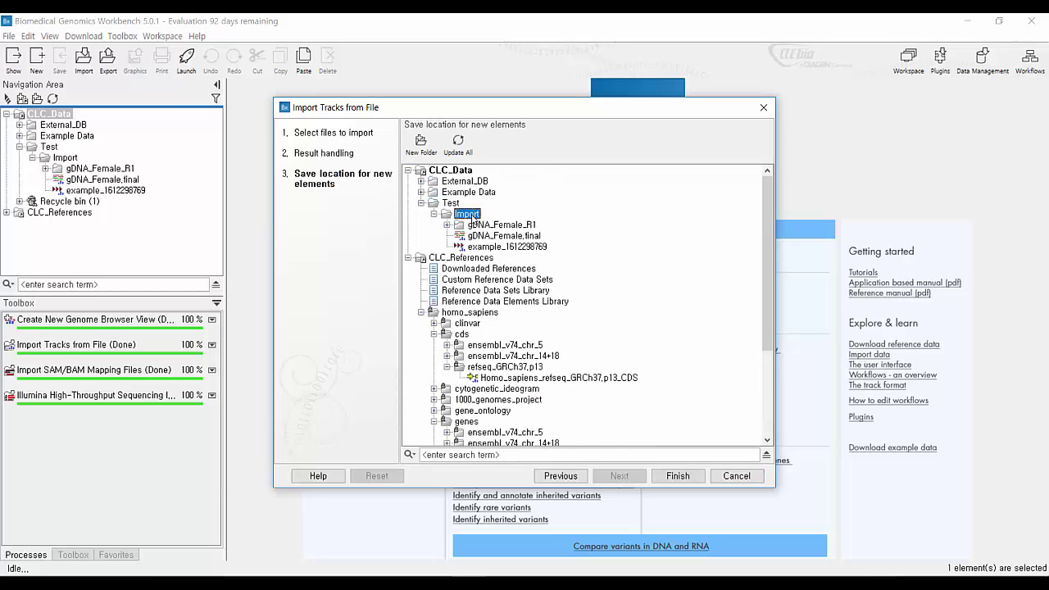
left_click(677, 475)
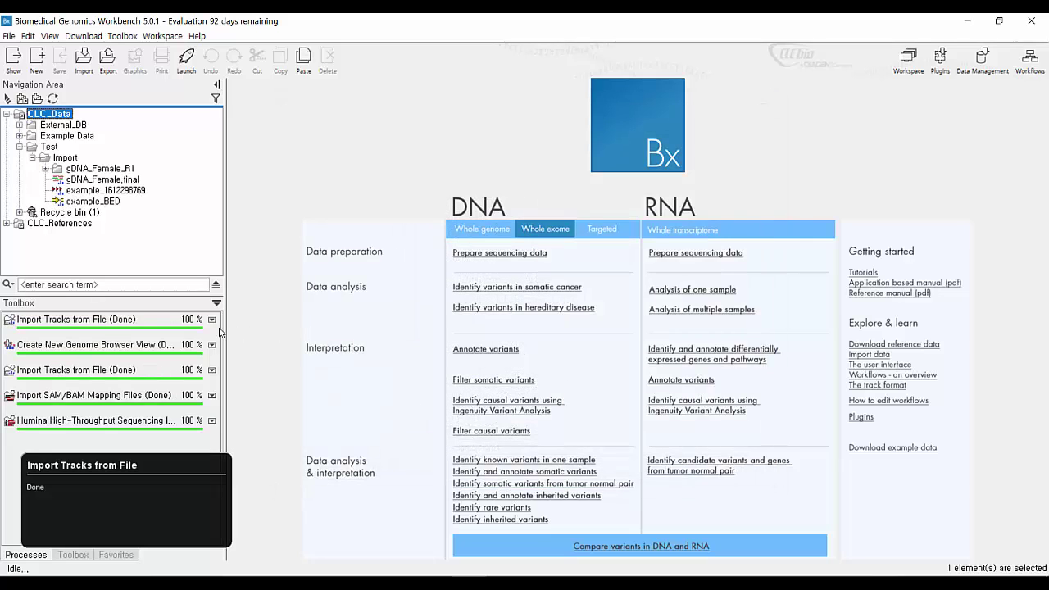
Show the results of the BED import, examine the example_BED track and its table of regions, and close it.
left_click(212, 319)
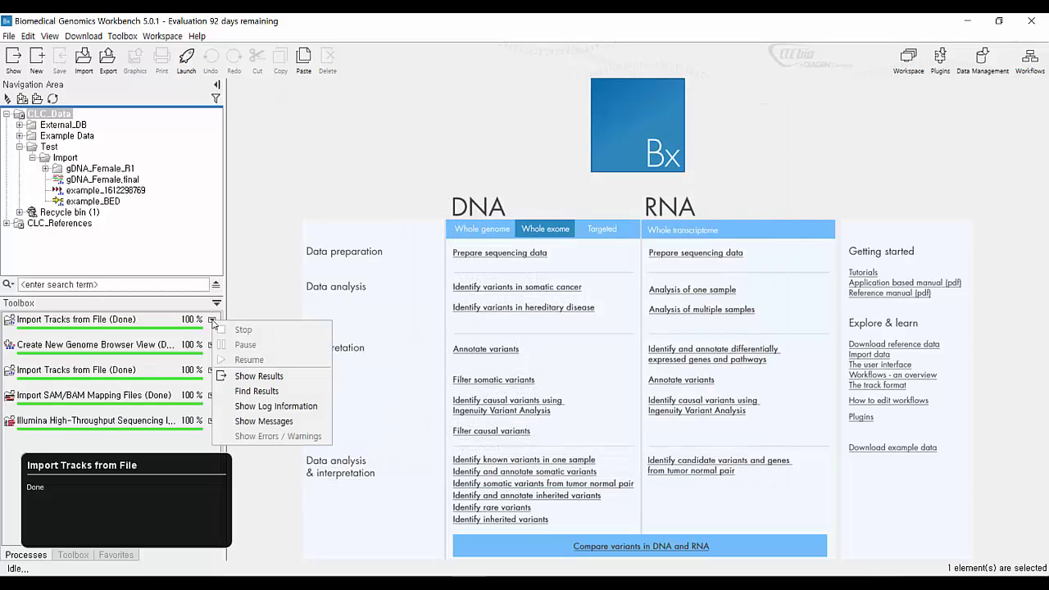
left_click(246, 375)
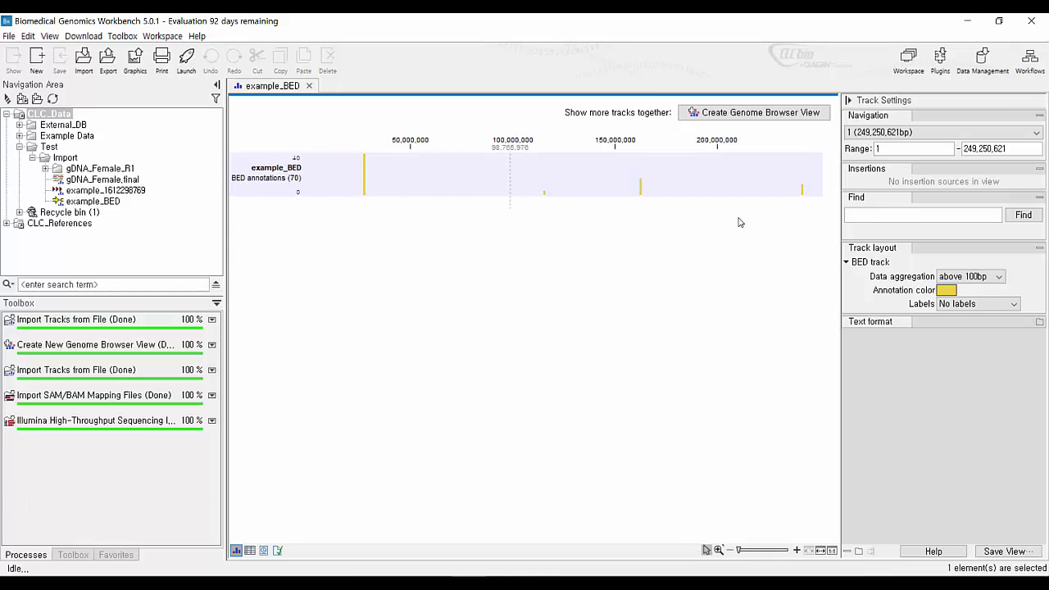
left_click(250, 549)
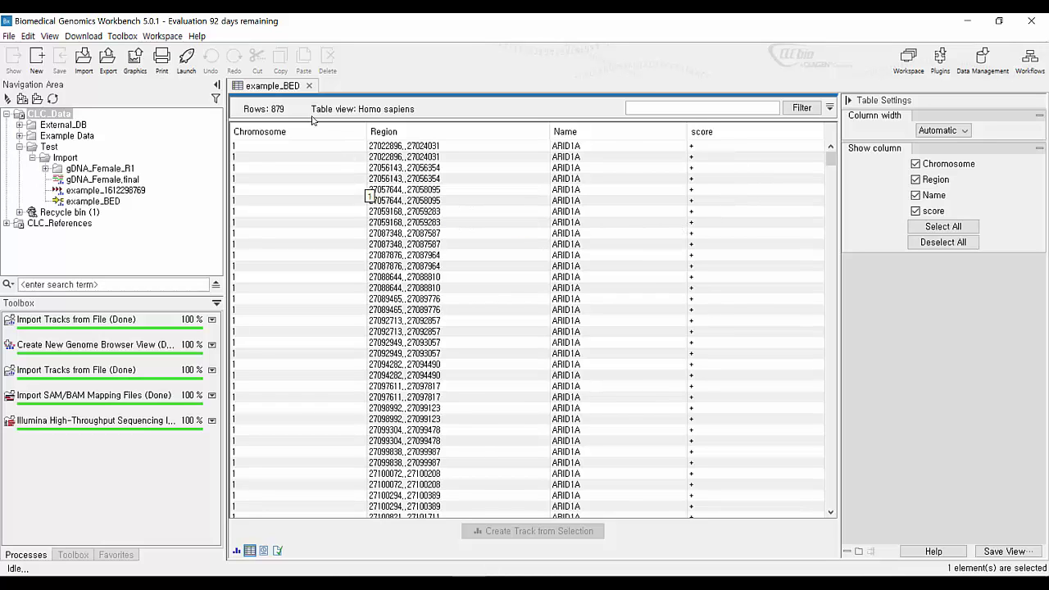
left_click(309, 85)
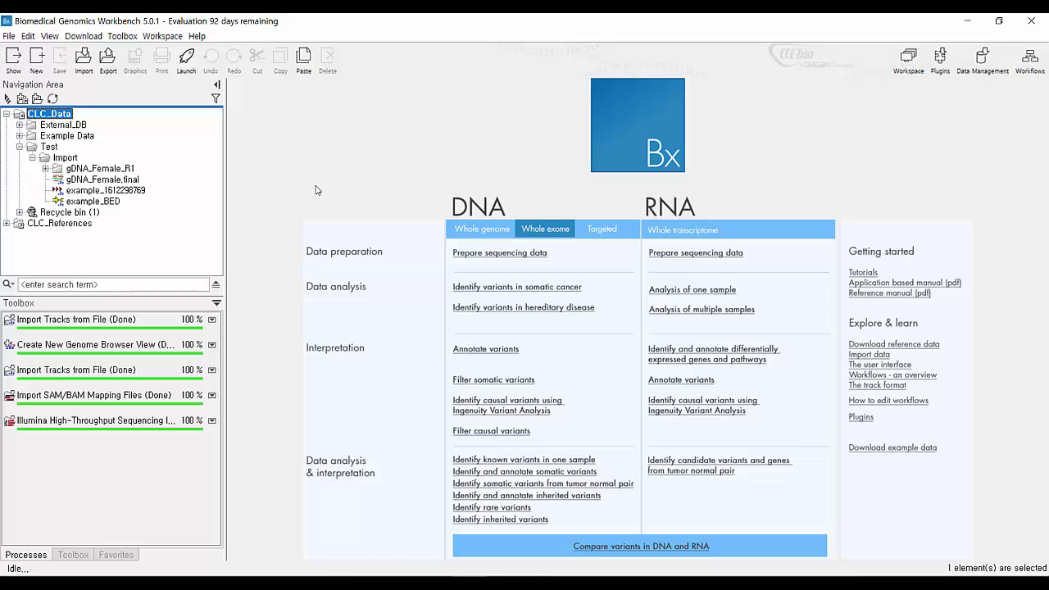
Look through the available export formats, including PDF, and leave the export without exporting anything.
left_click(111, 66)
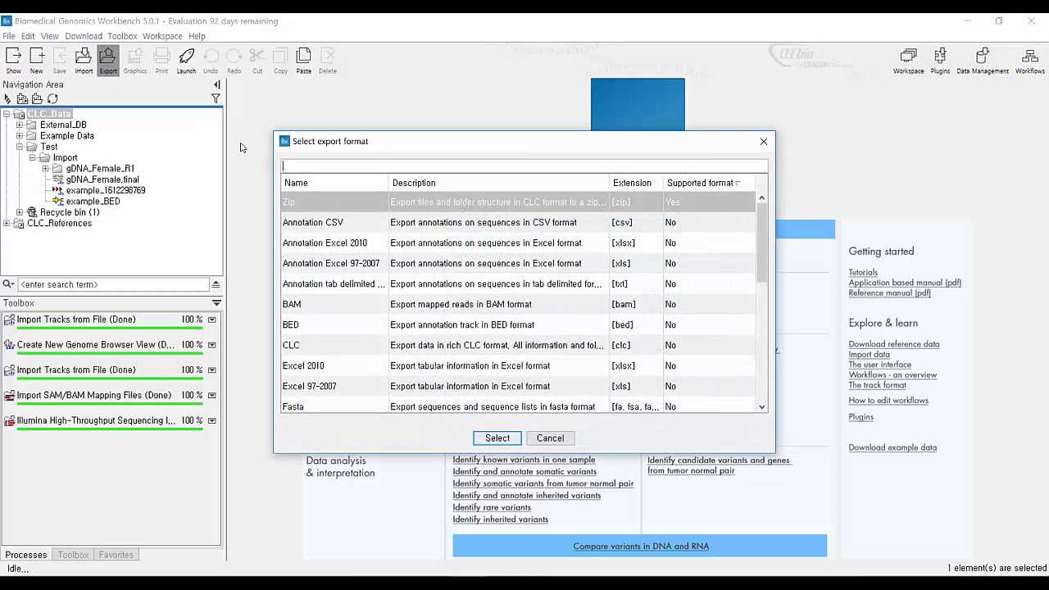
left_click(358, 243)
left_click(358, 263)
scroll(361, 271, "down", 5)
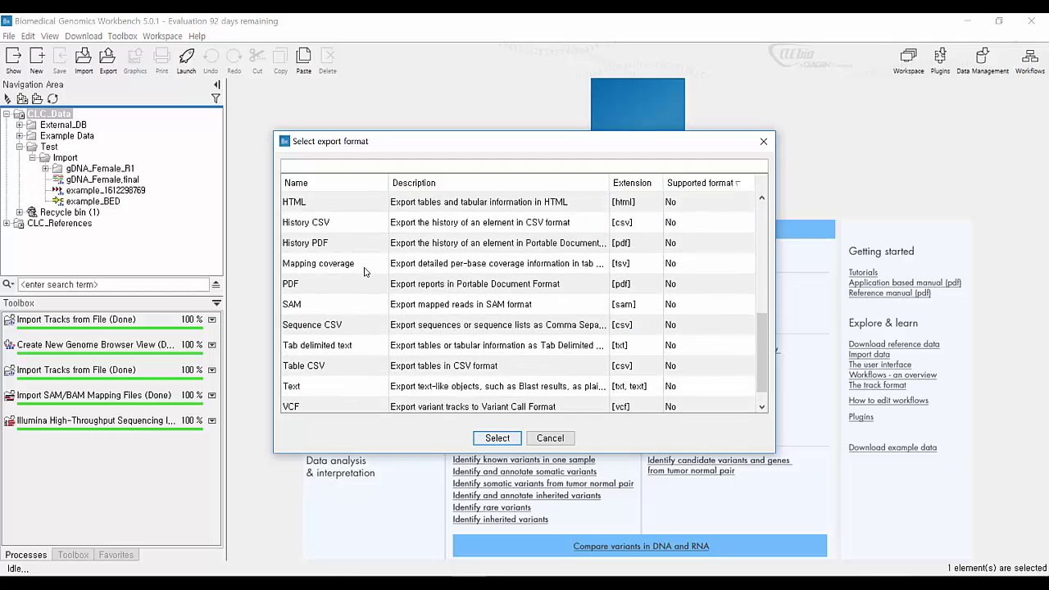
left_click(348, 284)
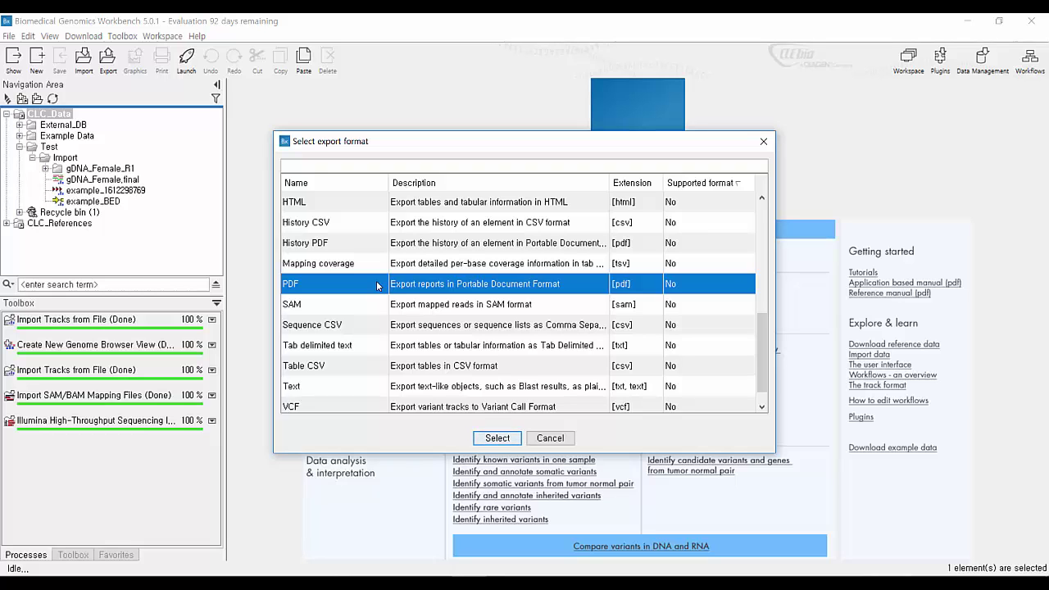
left_click(764, 142)
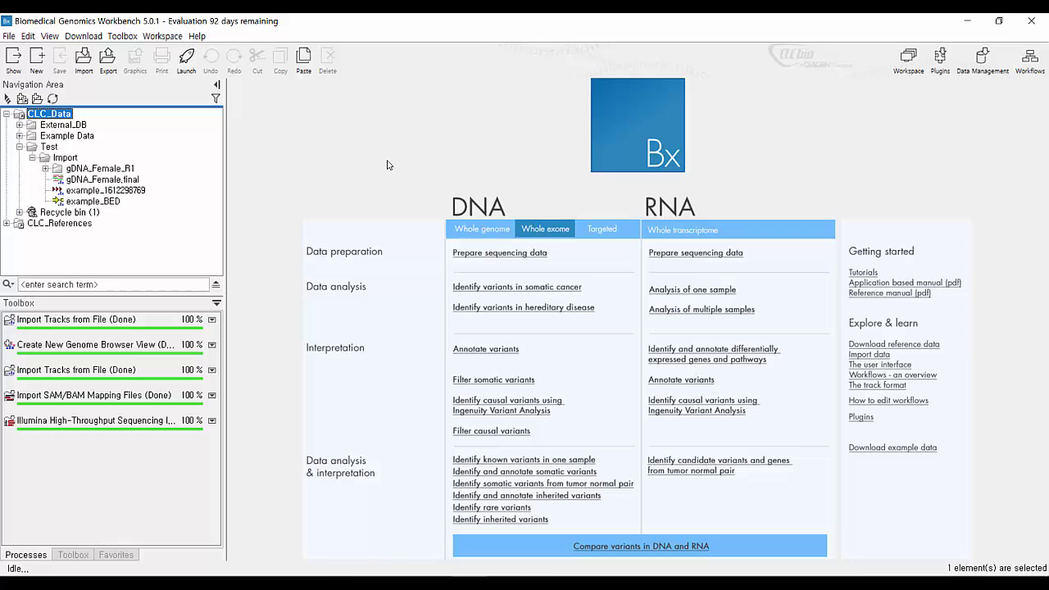
Search for reads in SRA across all fields with the run accession srr2125425.
left_click(95, 40)
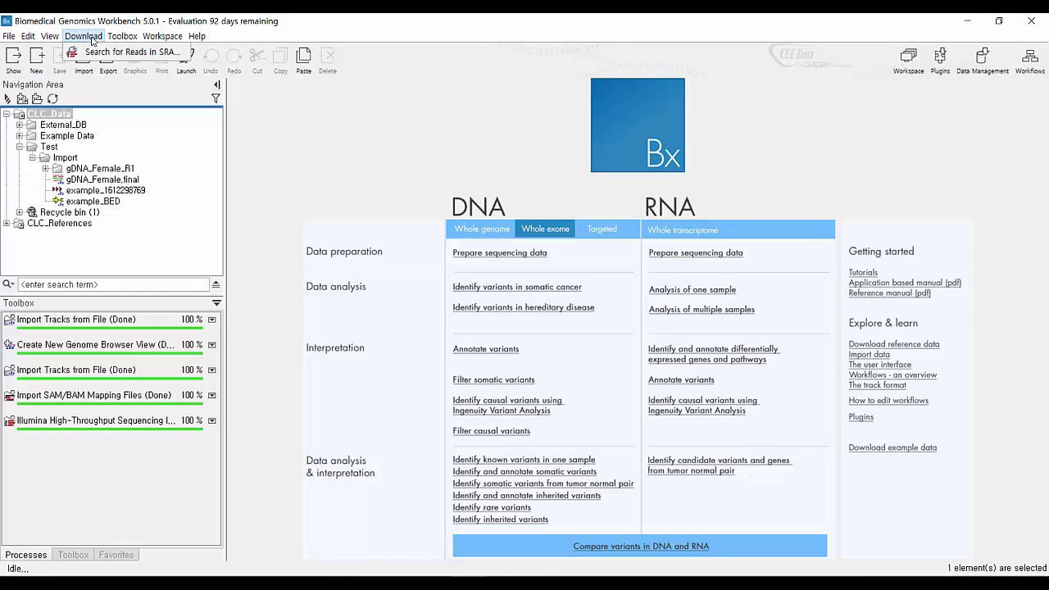
left_click(153, 53)
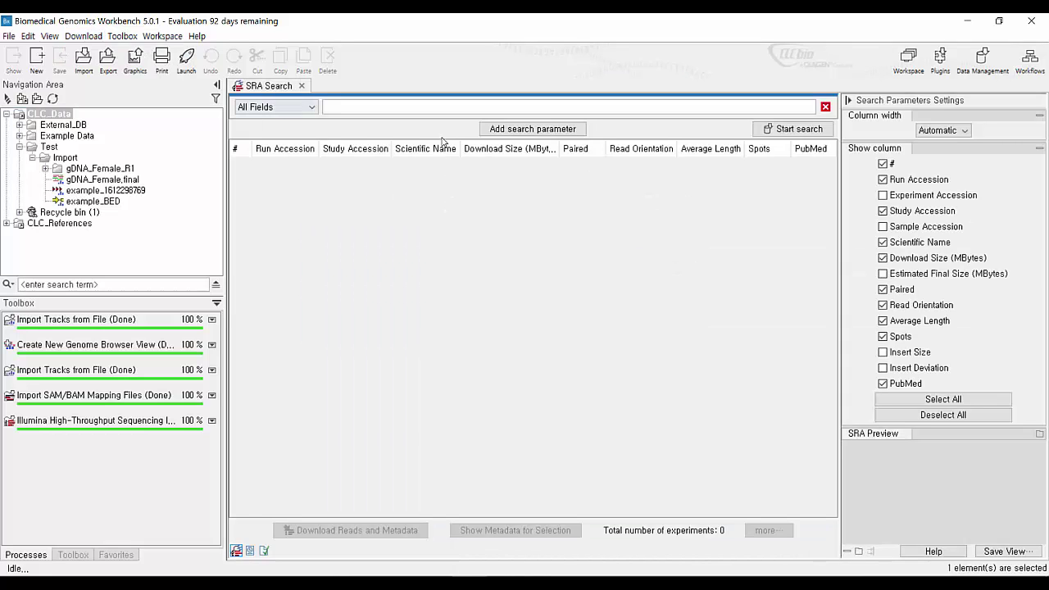
left_click(439, 108)
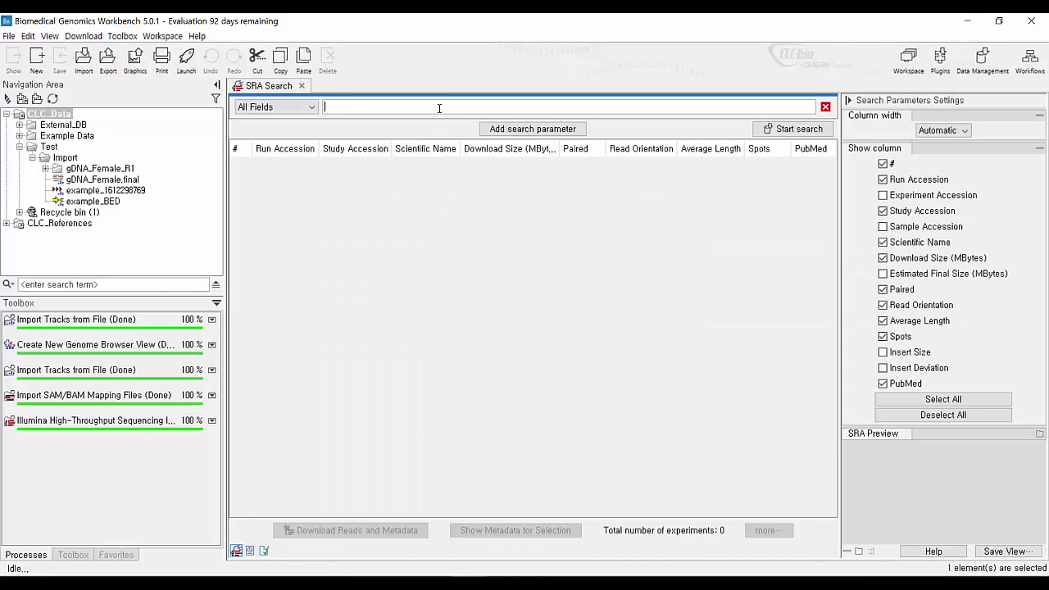
left_click(439, 109)
key("Return")
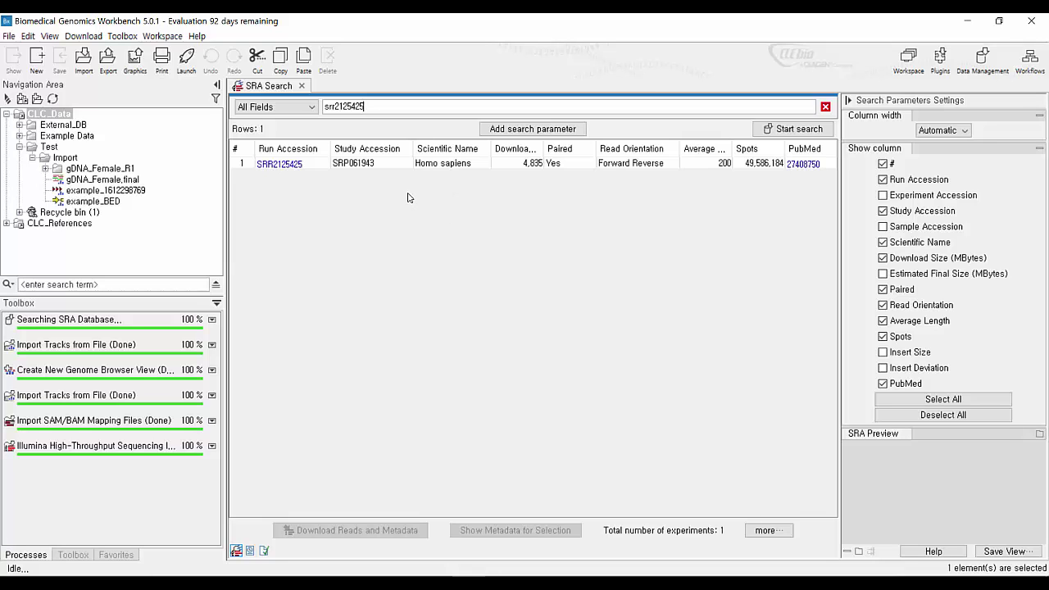
Download the reads and metadata of run SRR2125425 with the default import and paired-end settings, saving them to the Import folder.
left_click(445, 166)
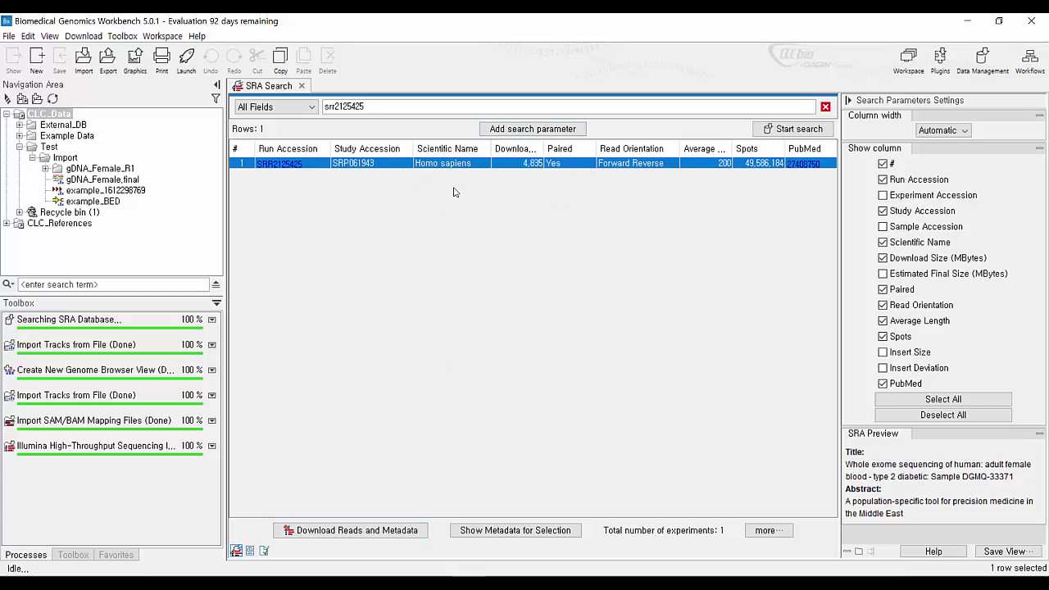
left_click(356, 533)
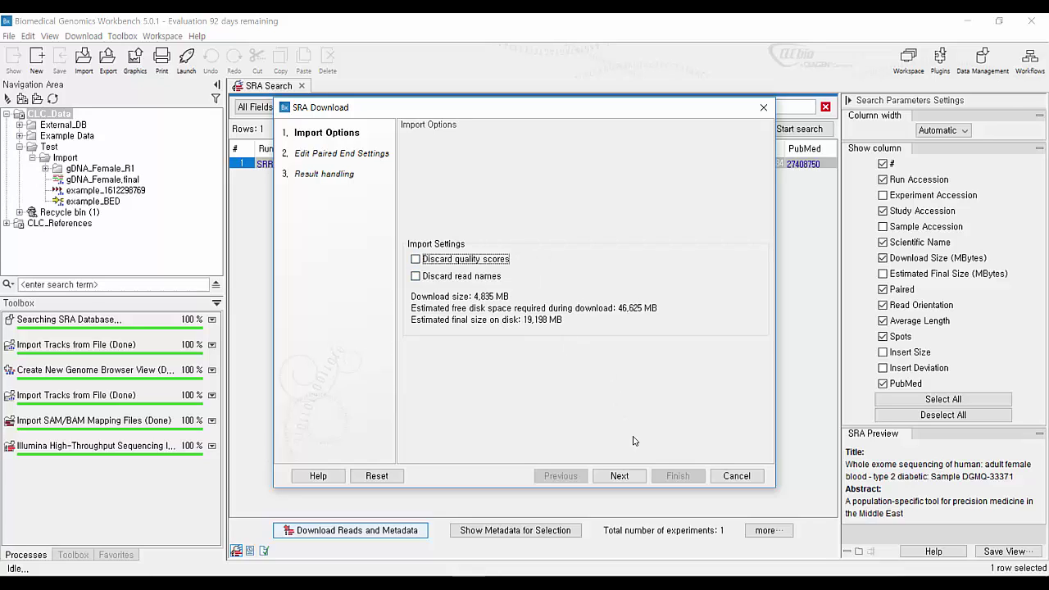
left_click(621, 476)
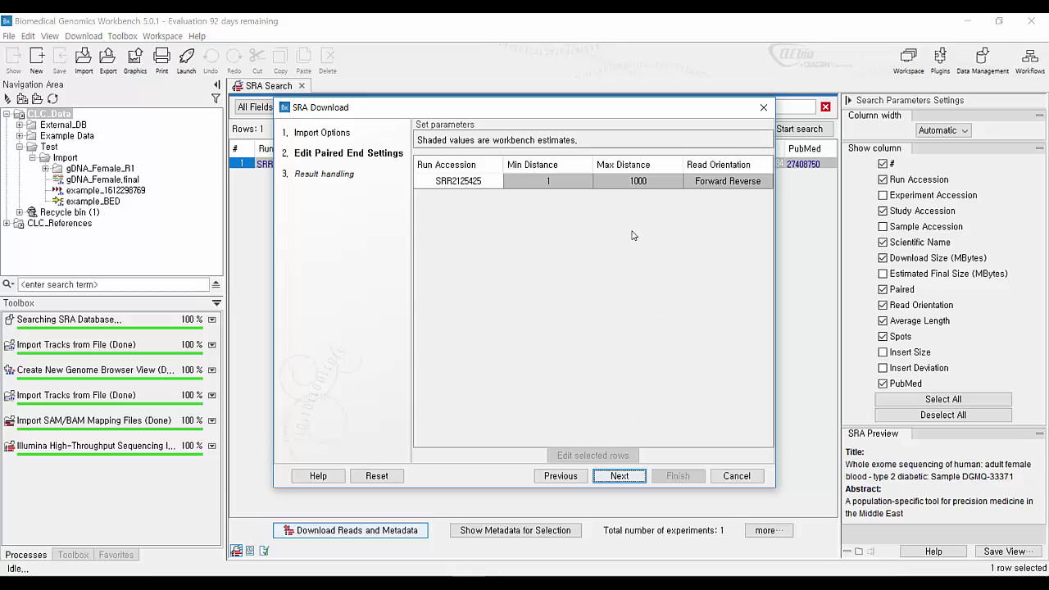
left_click(614, 479)
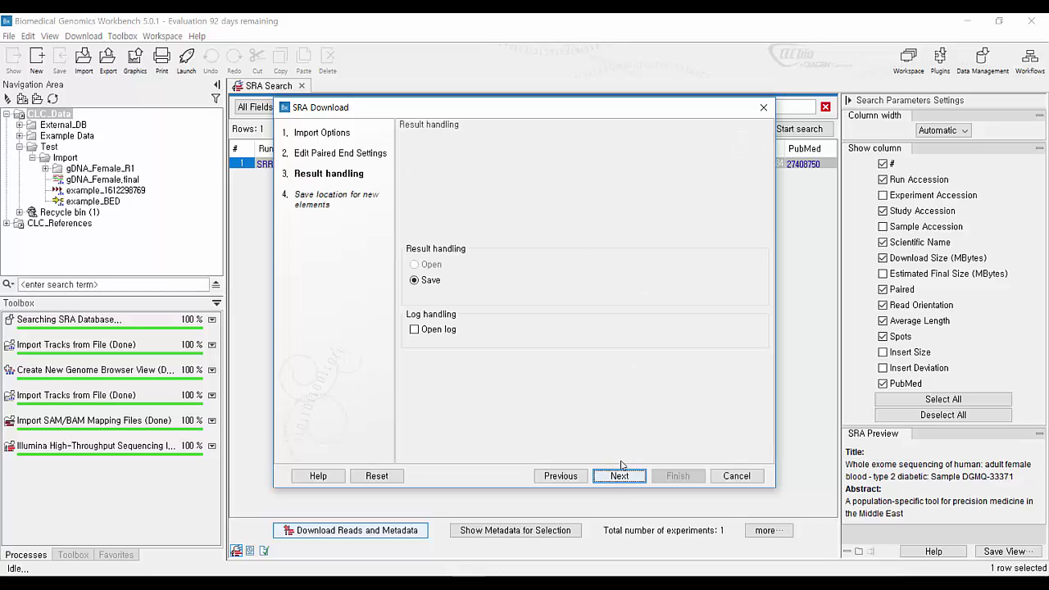
left_click(616, 477)
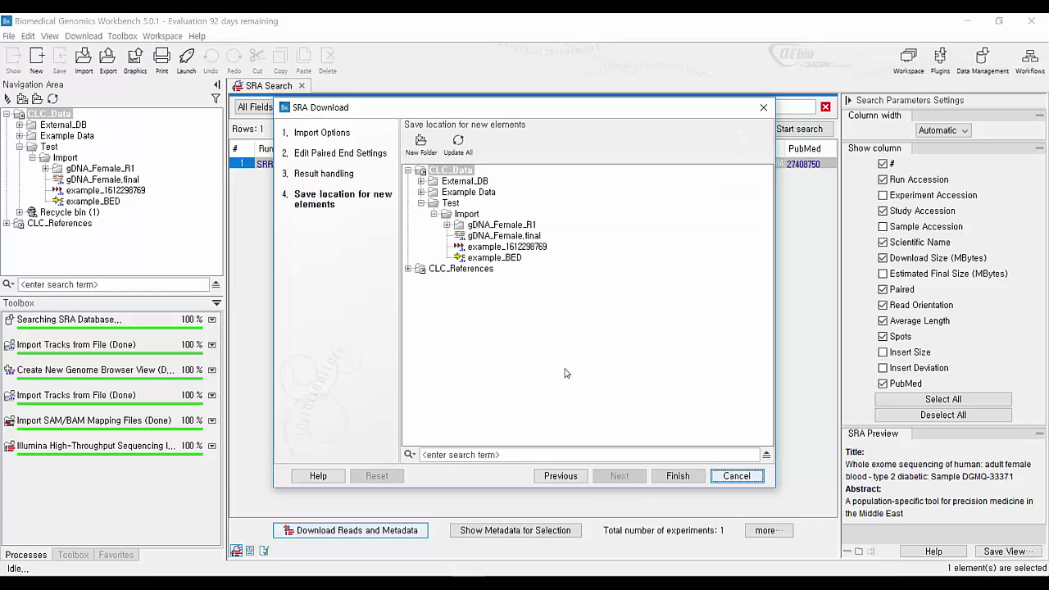
left_click(466, 214)
left_click(677, 476)
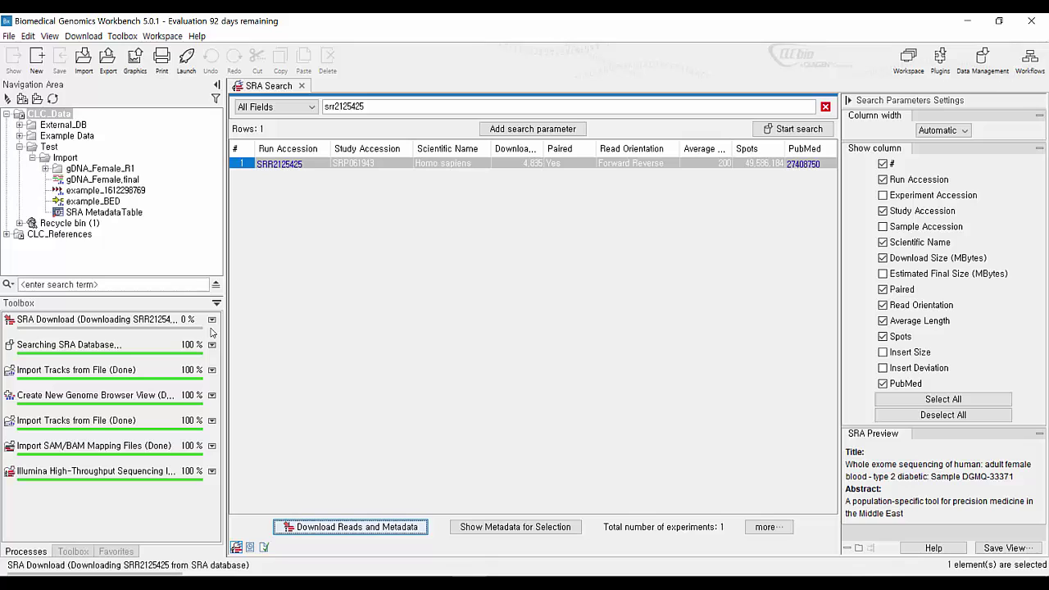
Open the SRA MetadataTable from the Import folder and look over its columns through tissue, phenotype and sex.
double_click(125, 213)
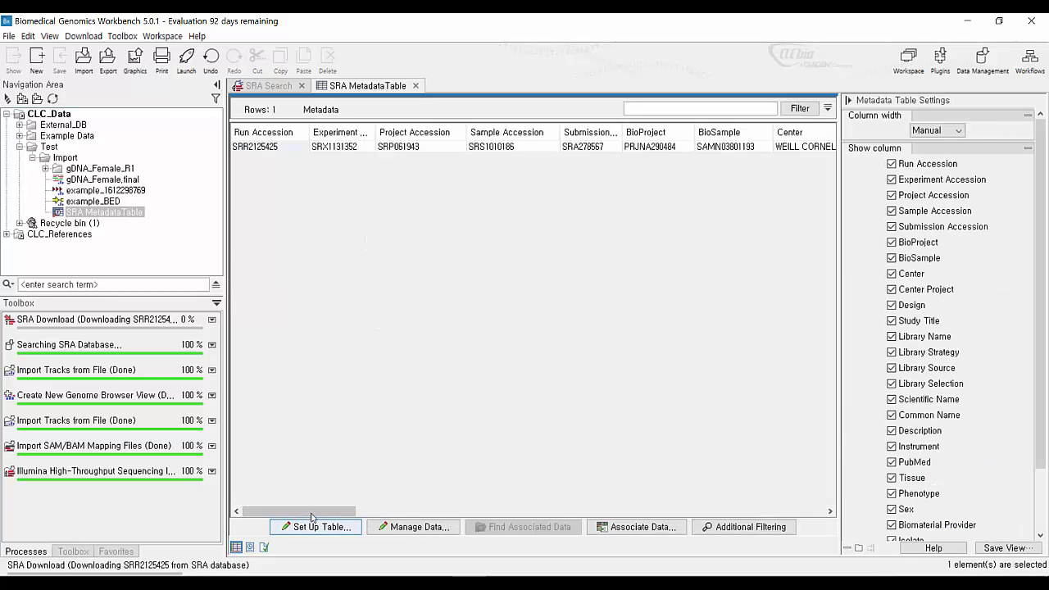
left_click_drag(316, 512, 709, 537)
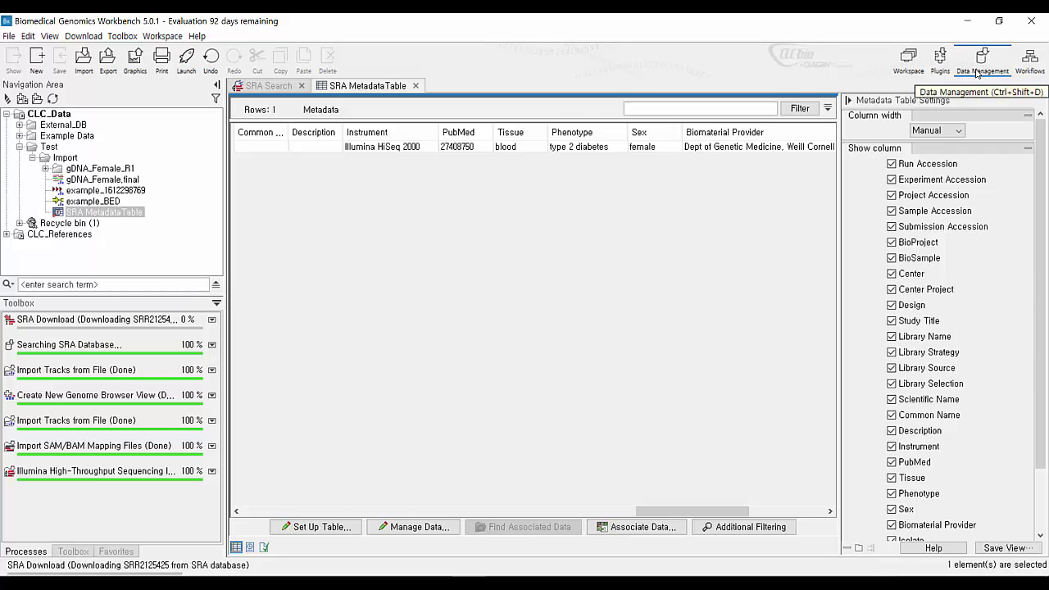
Review the installed plugins and the list of downloadable plugins, including the Ingenuity analysis plugins, and close the plugin manager.
left_click(940, 63)
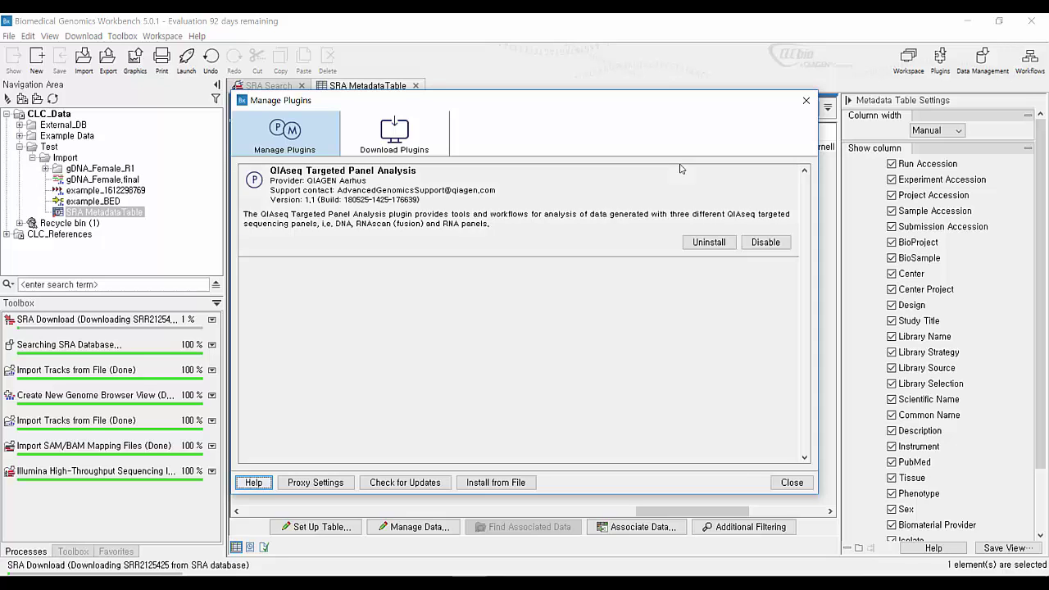
left_click(400, 144)
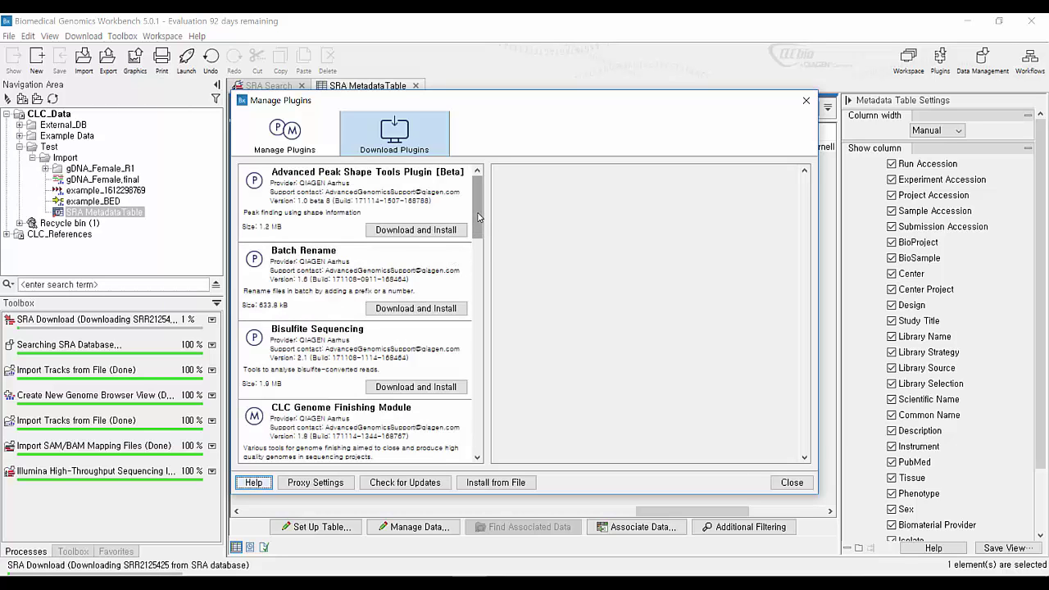
scroll(479, 216, "down", 2)
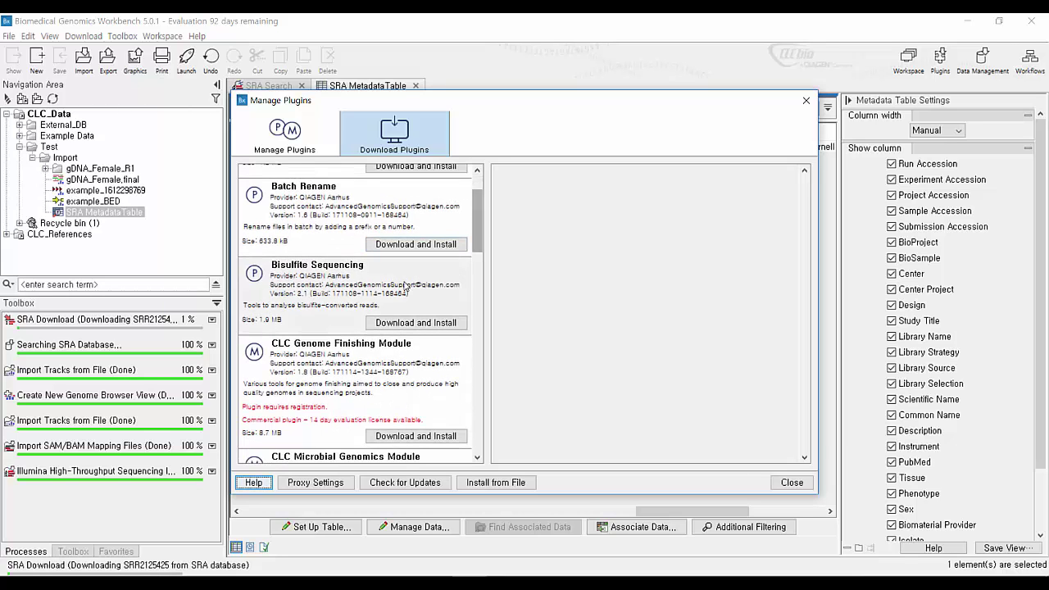
scroll(476, 246, "down", 5)
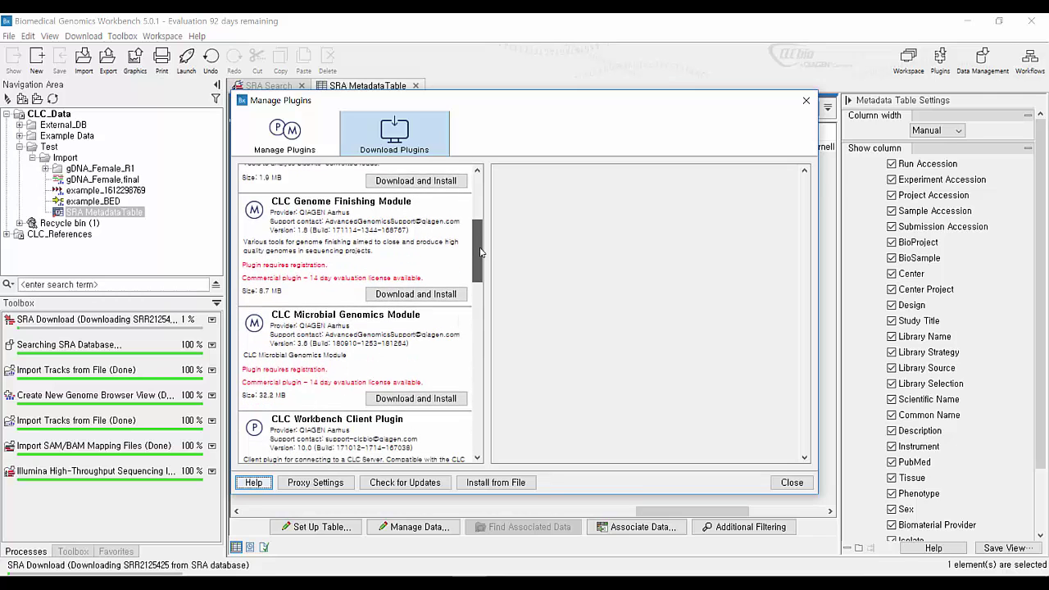
left_click_drag(476, 255, 476, 348)
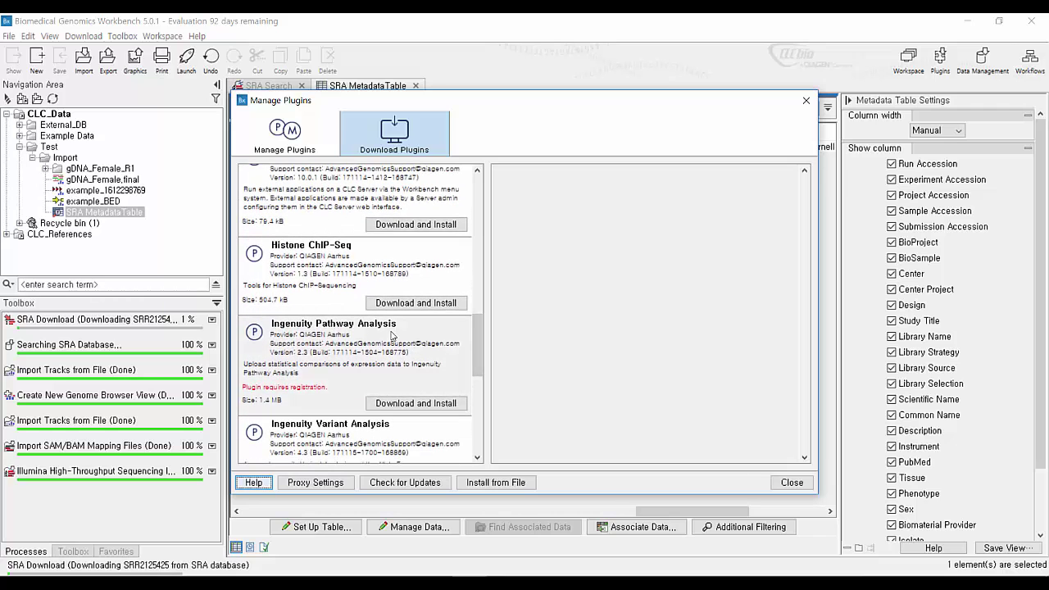
left_click_drag(482, 339, 483, 364)
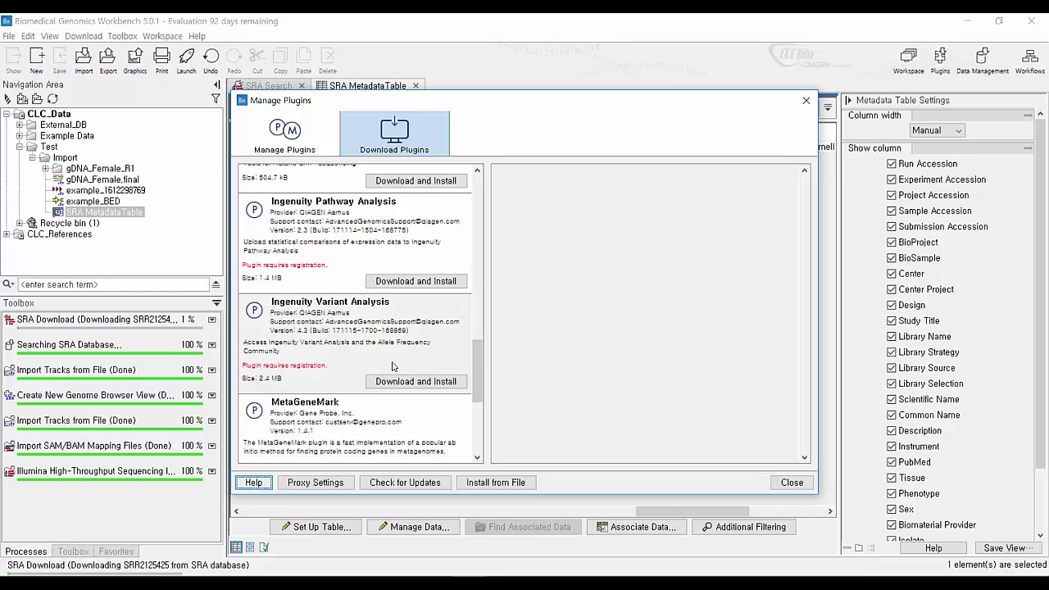
mouse_move(479, 358)
left_mouse_down()
mouse_move(482, 376)
mouse_move(482, 357)
left_mouse_up()
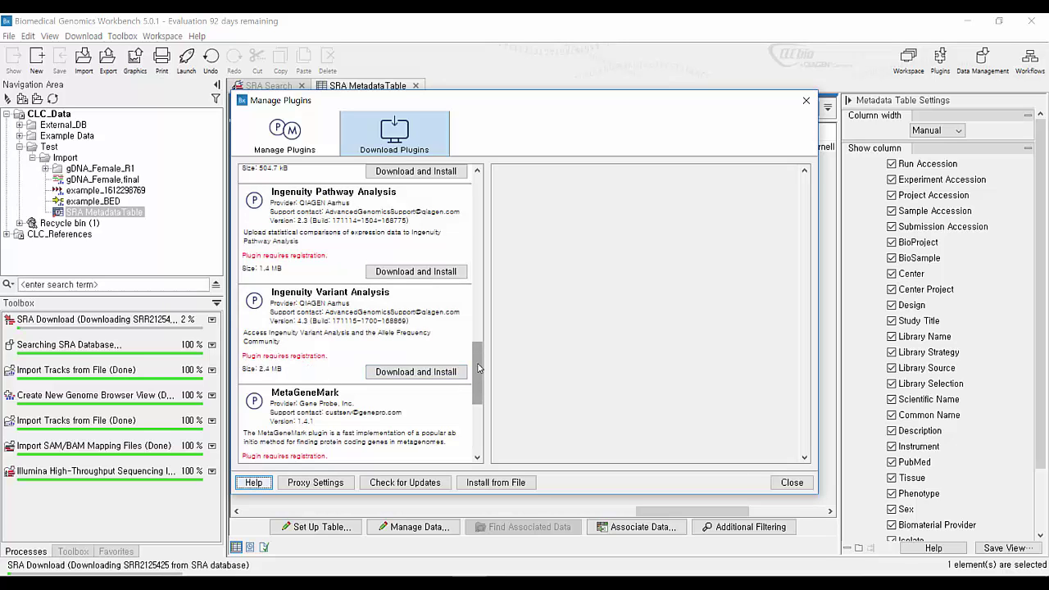
left_click_drag(480, 366, 480, 353)
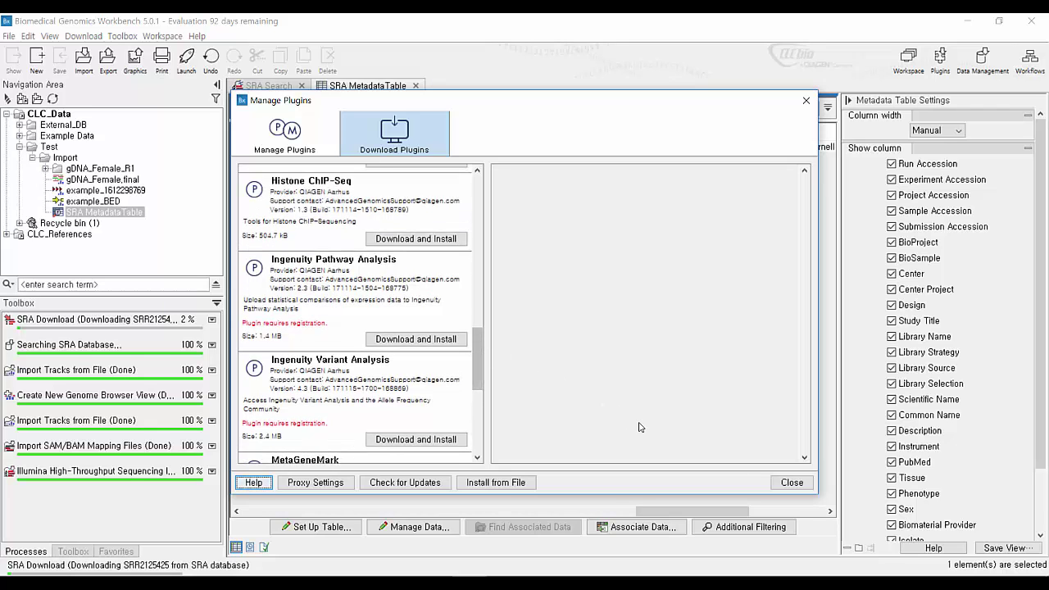
left_click(791, 482)
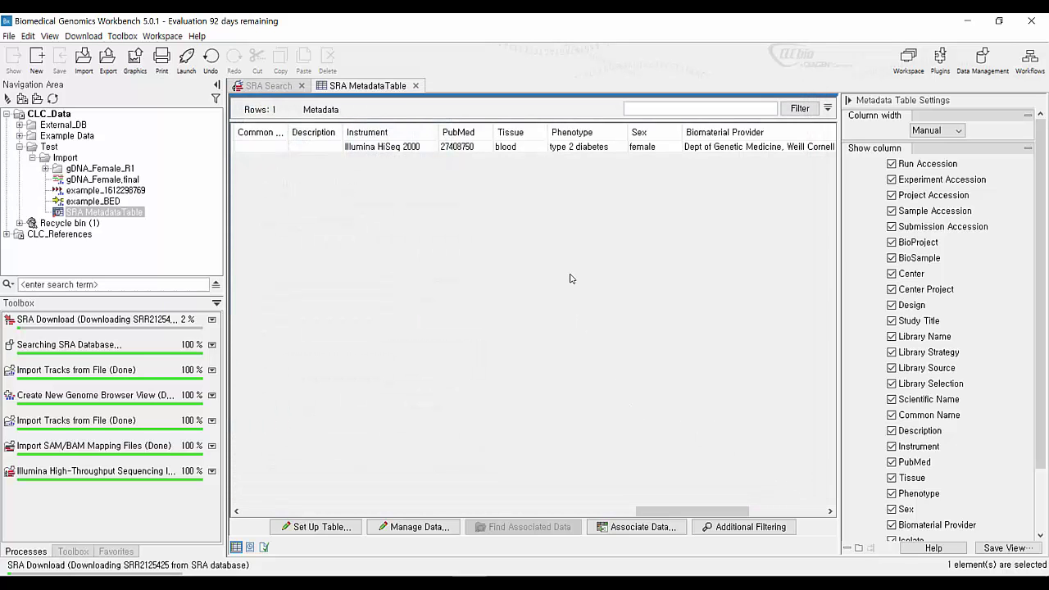